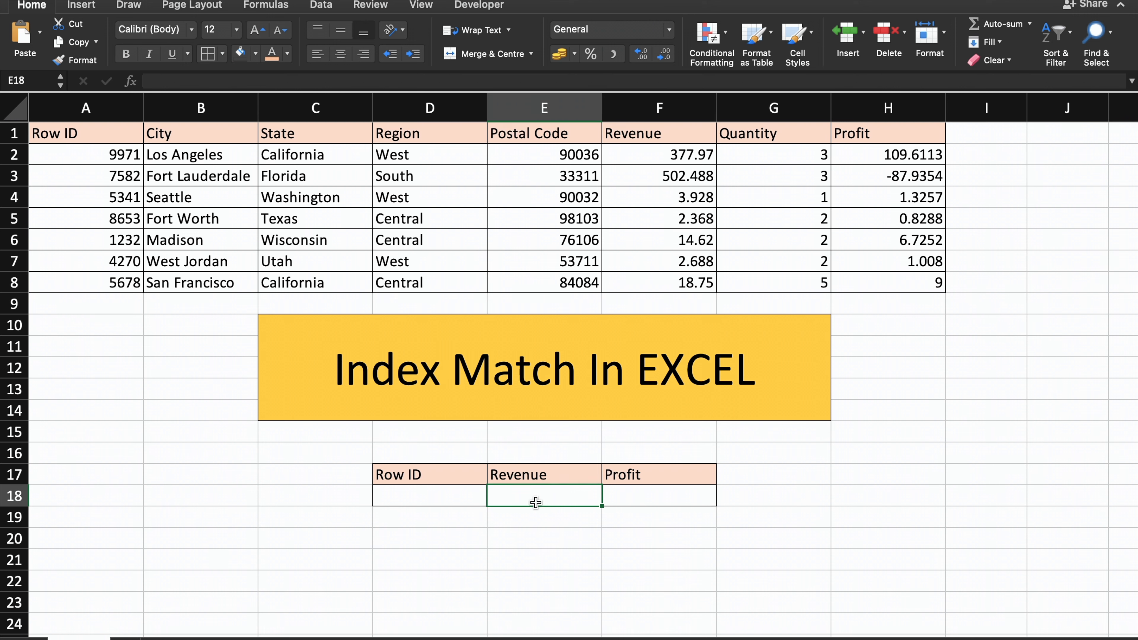
Add data validation to cell D18 that allows a List with the source =$A$1:$A$8.
{"action": "left_click", "coordinate": [410, 498]}
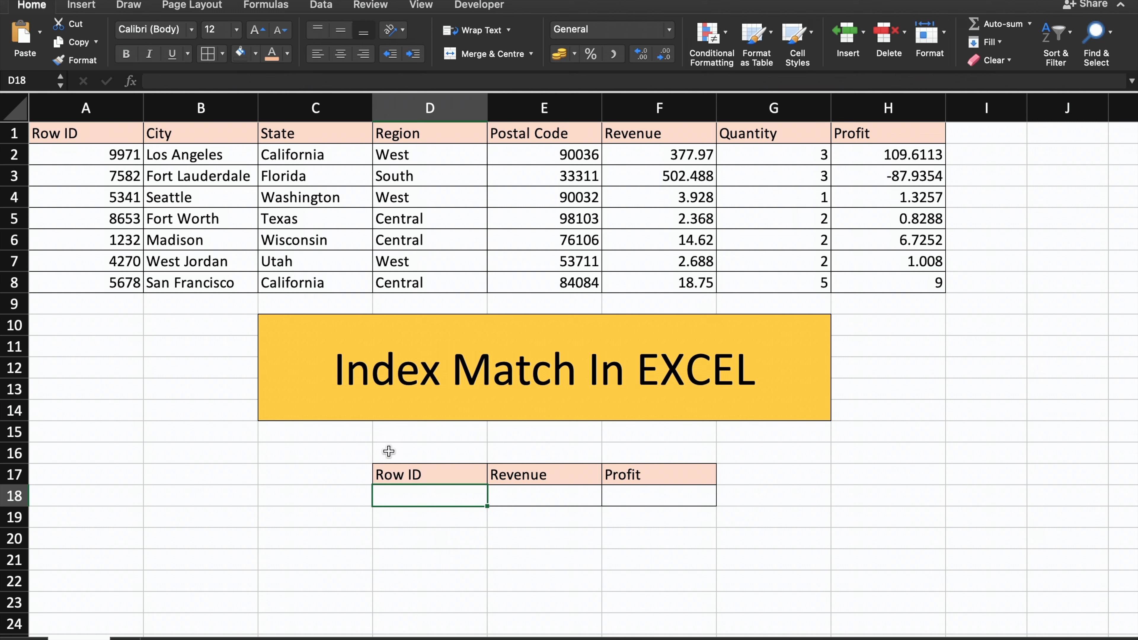
{"action": "left_click", "coordinate": [415, 473]}
{"action": "left_click", "coordinate": [420, 491]}
{"action": "left_click", "coordinate": [321, 5]}
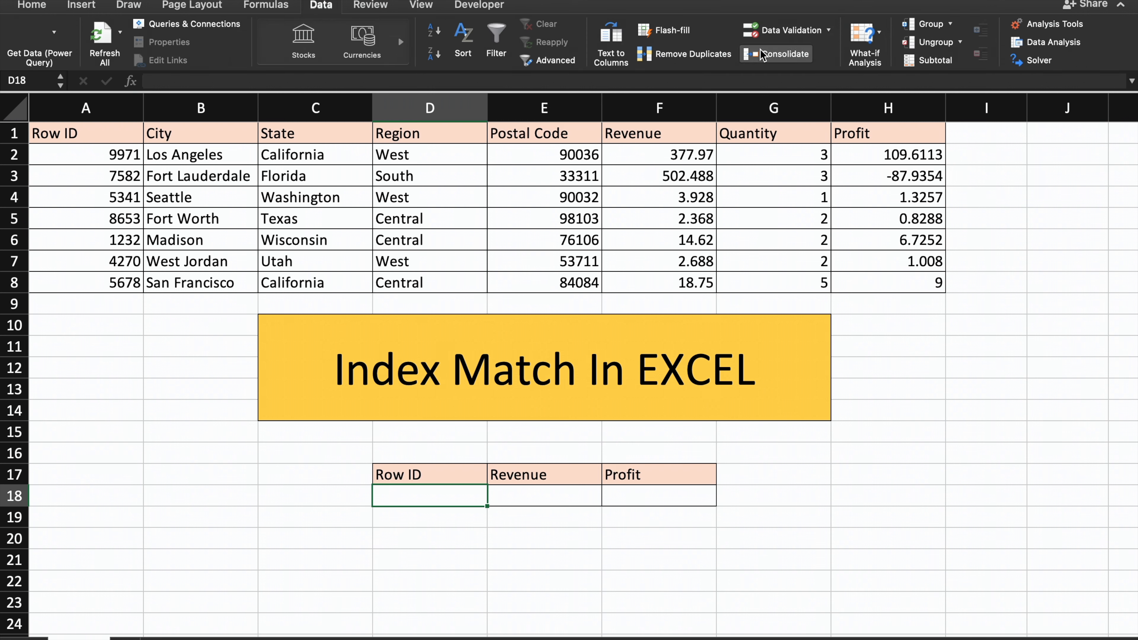
{"action": "left_click", "coordinate": [773, 30]}
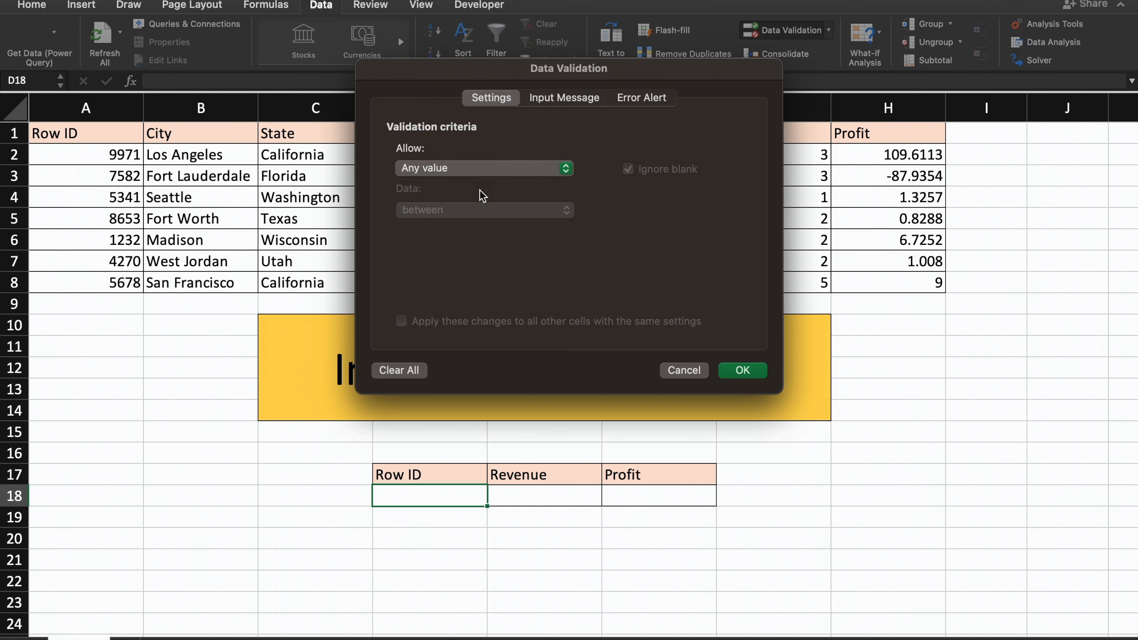
{"action": "left_click", "coordinate": [505, 171]}
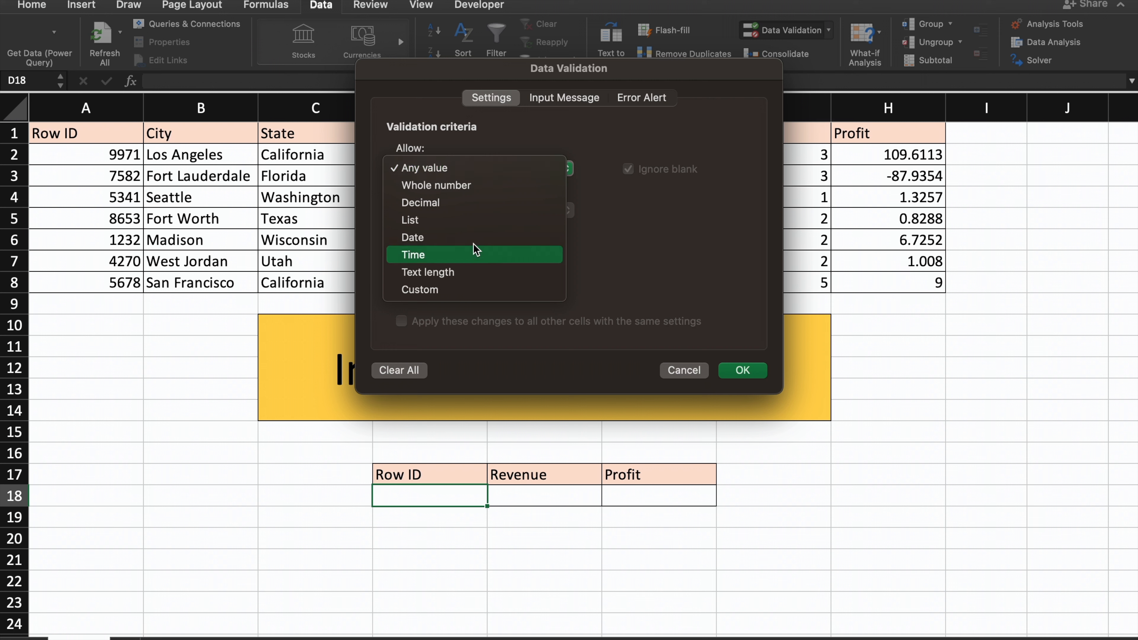
{"action": "left_click", "coordinate": [470, 226]}
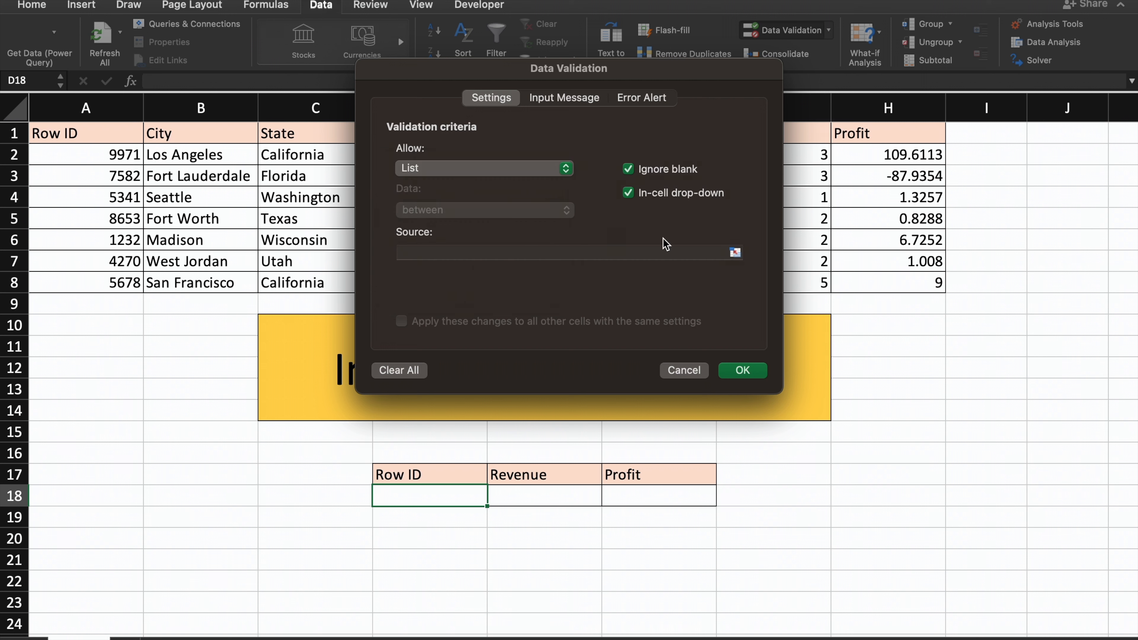
{"action": "left_click", "coordinate": [736, 253]}
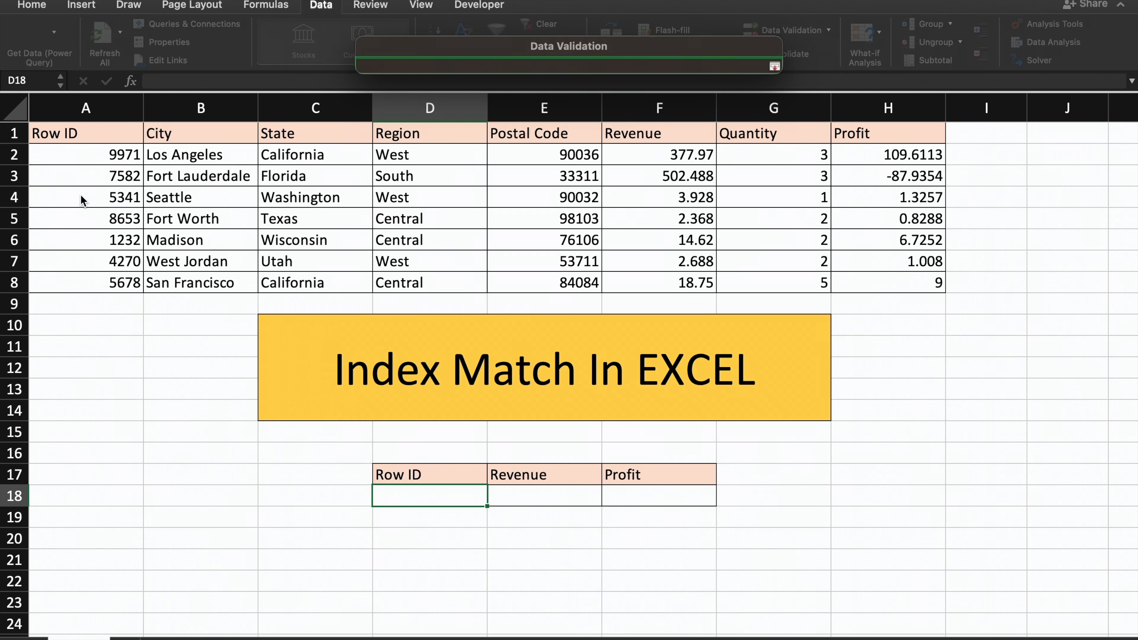
{"action": "left_click_drag", "start_coordinate": [90, 134], "coordinate": [110, 279]}
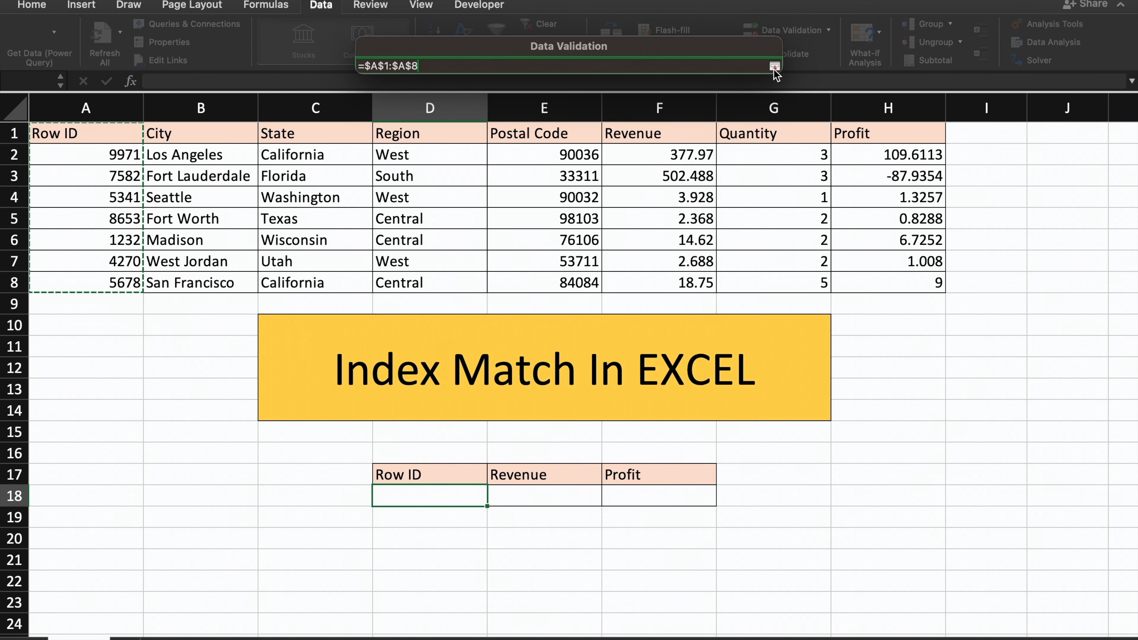
{"action": "left_click", "coordinate": [775, 68]}
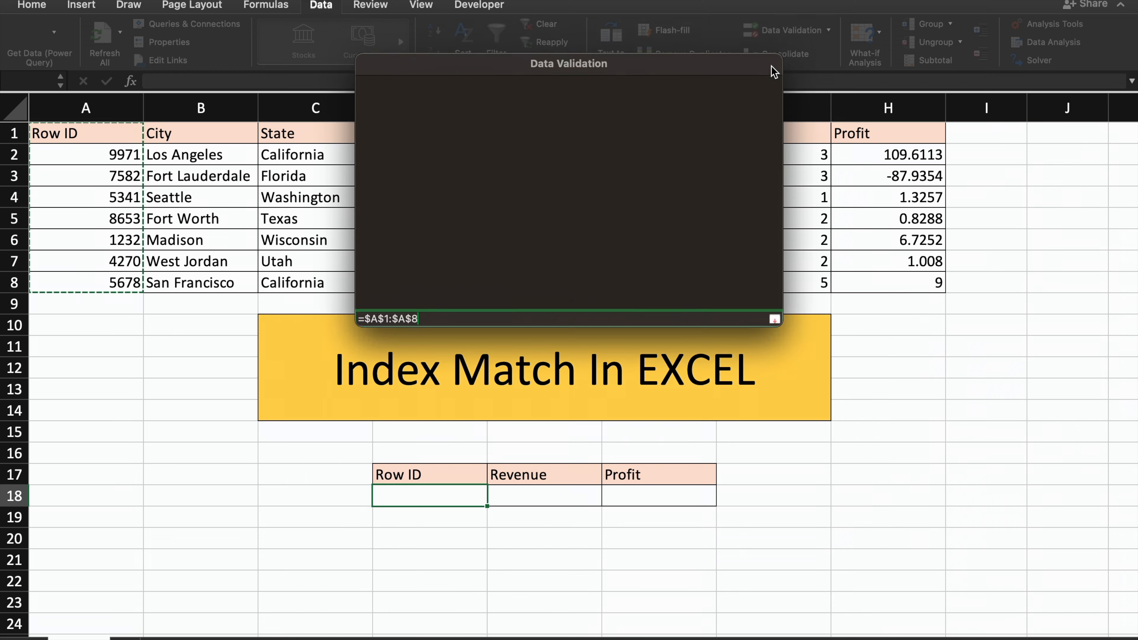
{"action": "left_click", "coordinate": [740, 370]}
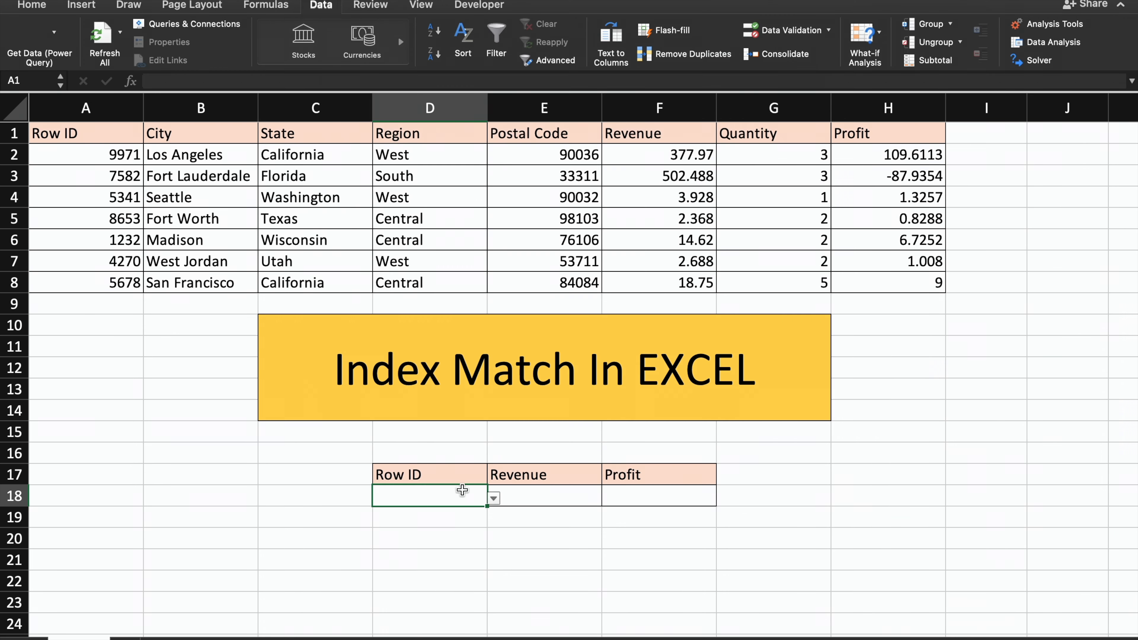
Try the entries 7582 and Row ID from the drop-down list in D18, and finish by choosing 1232.
{"action": "left_click", "coordinate": [494, 498]}
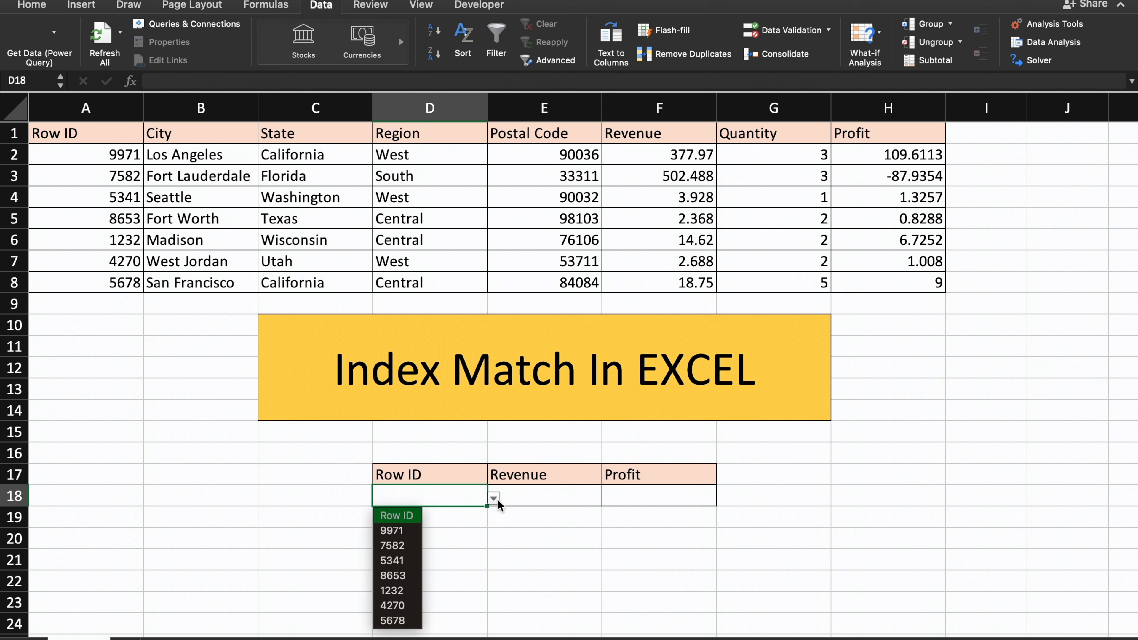
{"action": "left_click", "coordinate": [386, 546]}
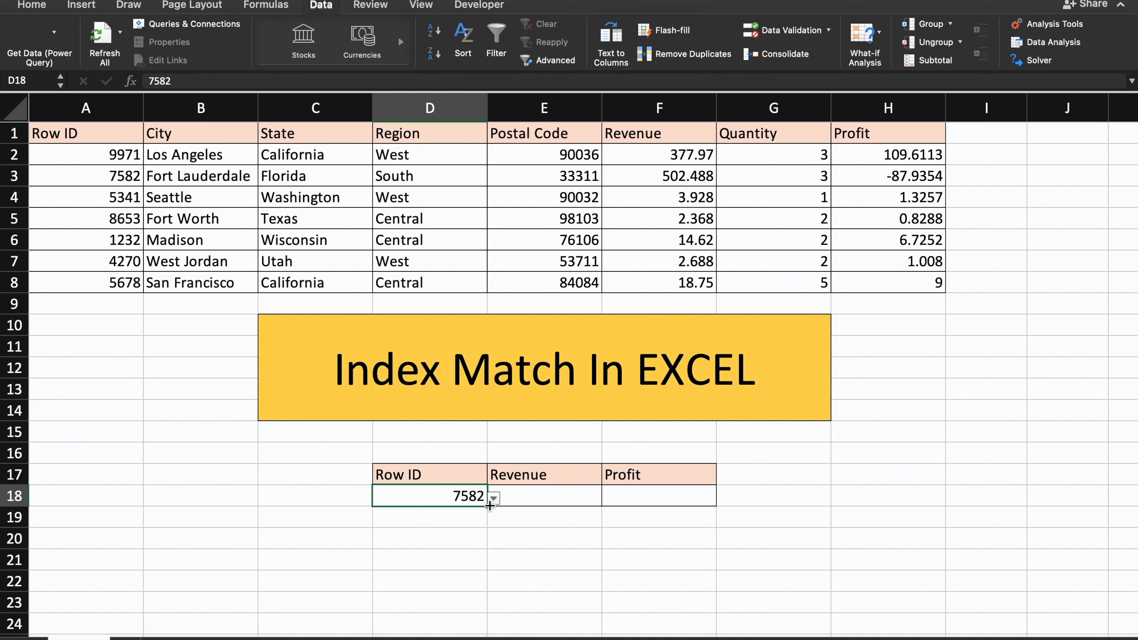
{"action": "left_click", "coordinate": [494, 497]}
{"action": "left_click", "coordinate": [452, 516]}
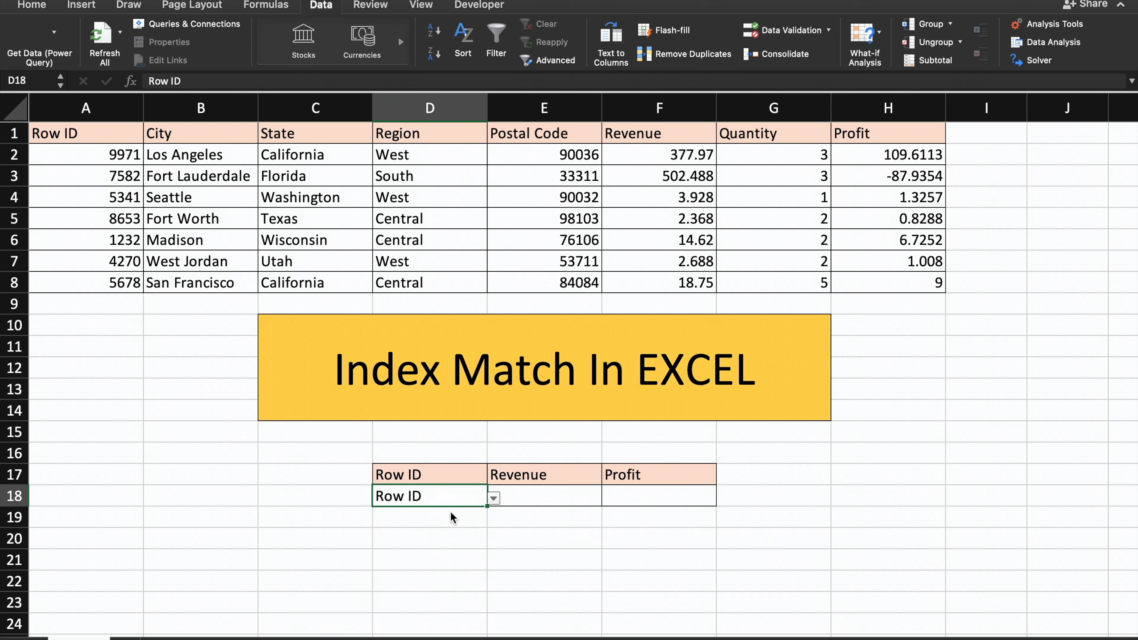
{"action": "left_click", "coordinate": [494, 497]}
{"action": "left_click", "coordinate": [394, 594]}
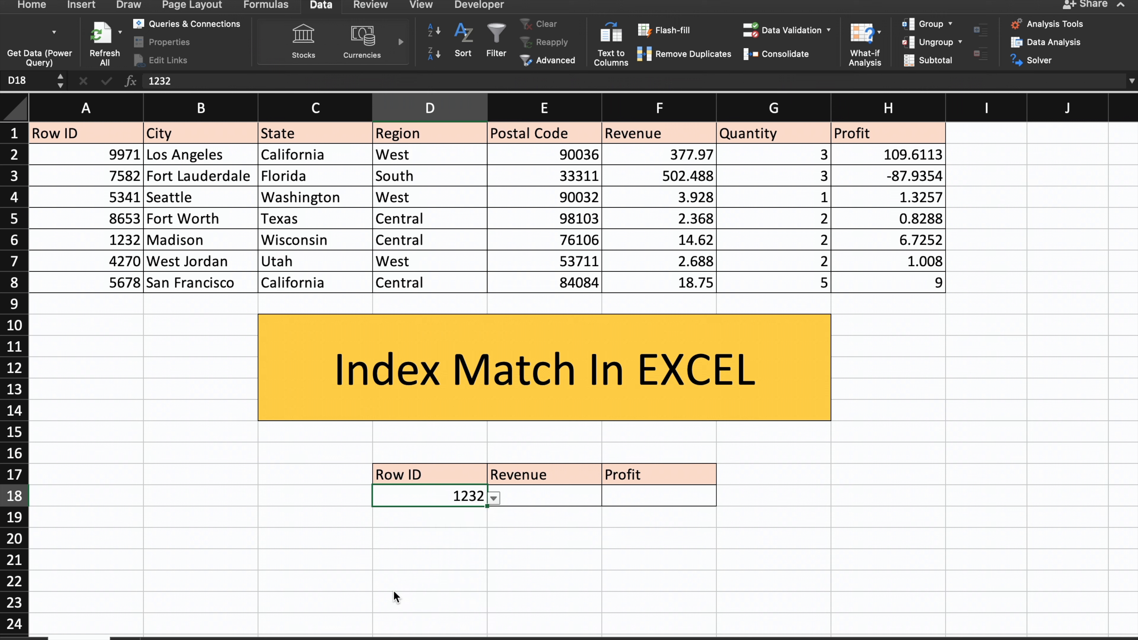
Begin an INDEX formula in Revenue cell E18 with the absolute range $A$1:$H$8 as its array.
{"action": "left_click", "coordinate": [510, 499]}
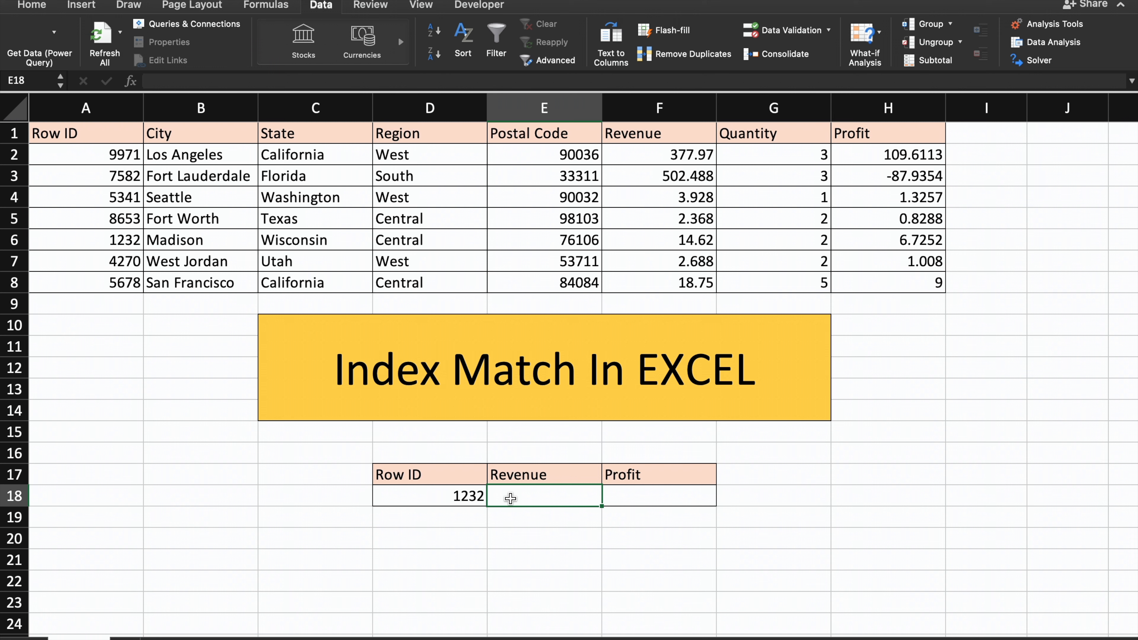
{"action": "type", "text": "=IN"}
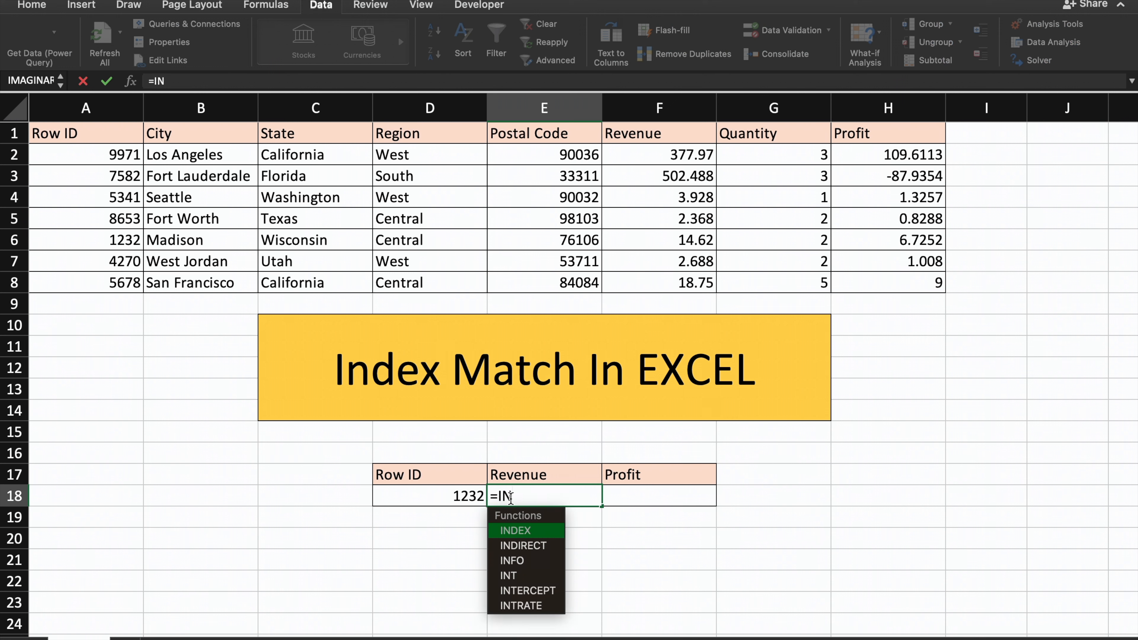
{"action": "key", "text": "Tab"}
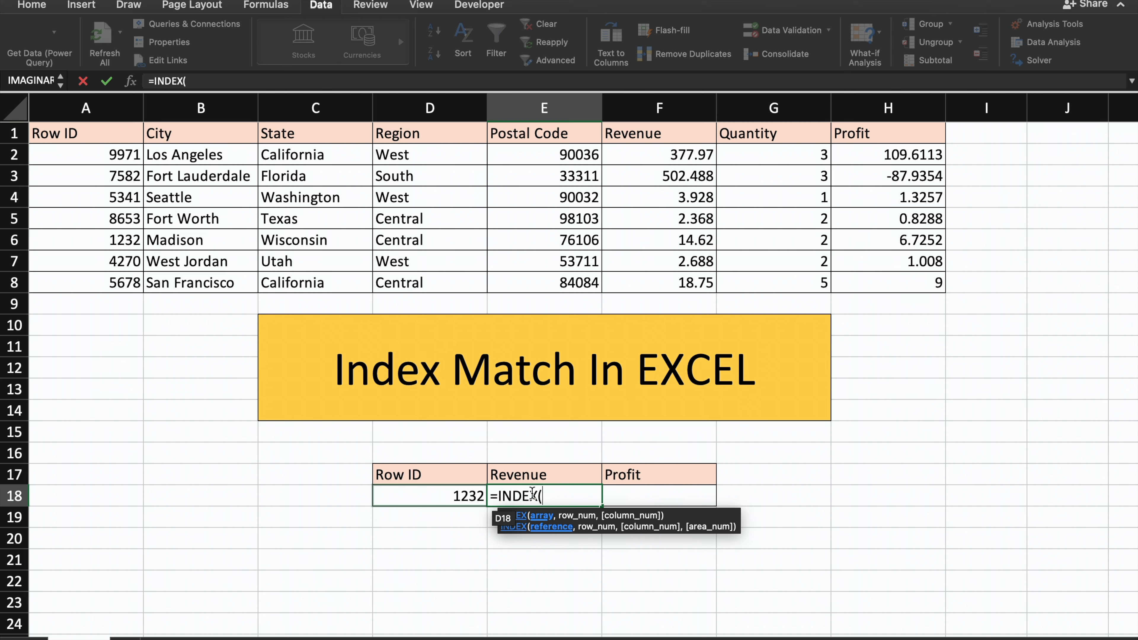
{"action": "left_click_drag", "start_coordinate": [81, 135], "coordinate": [890, 285]}
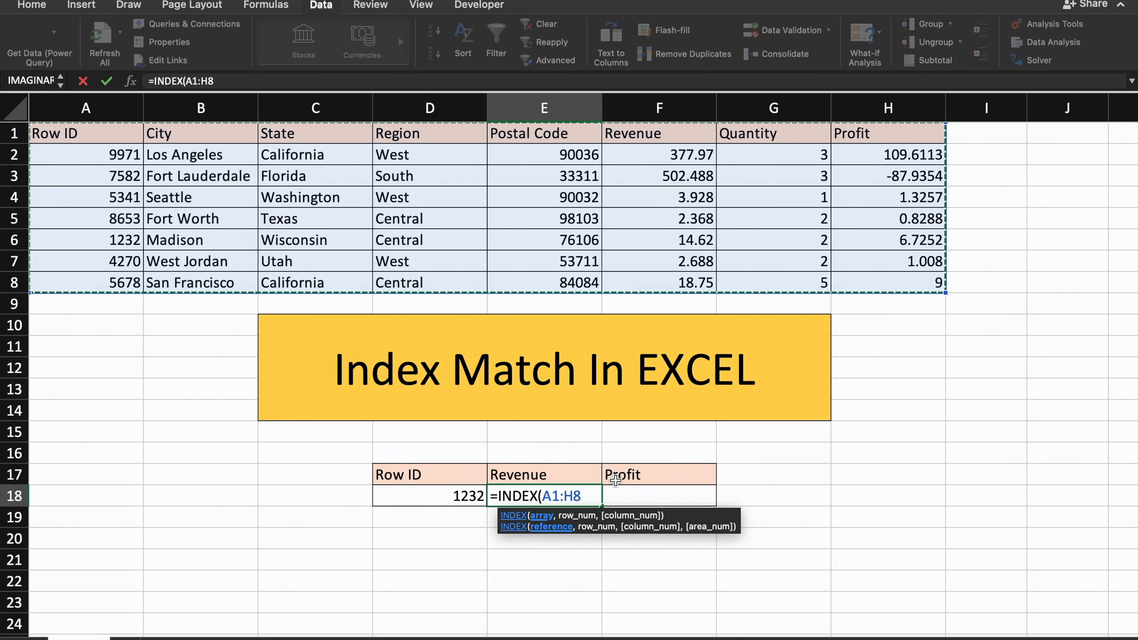
{"action": "key", "text": "F4"}
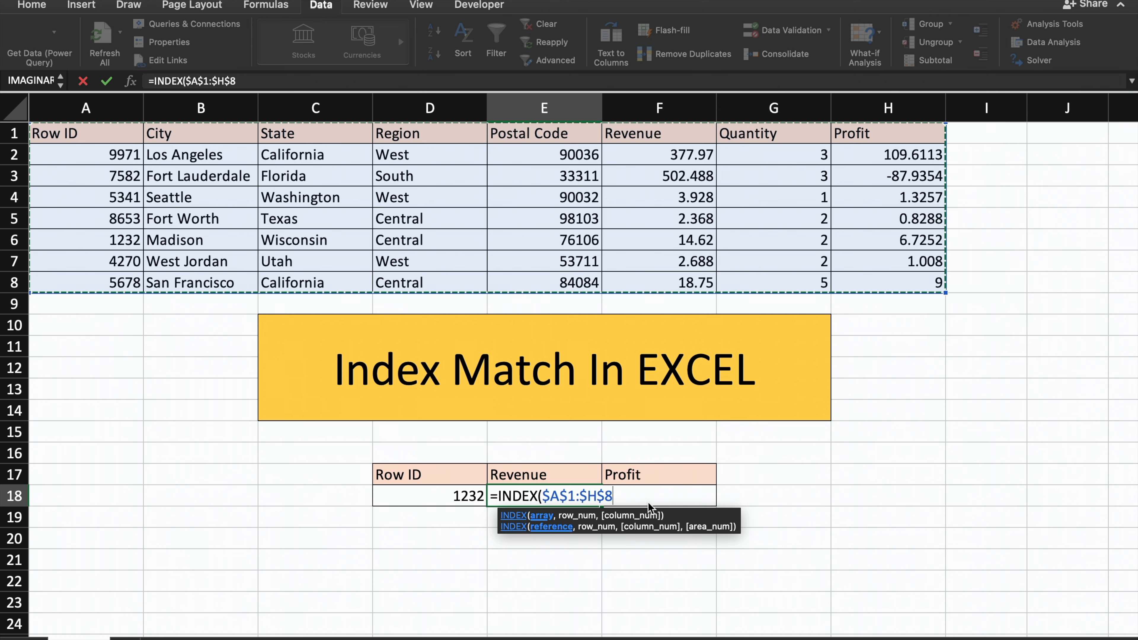
{"action": "type", "text": ","}
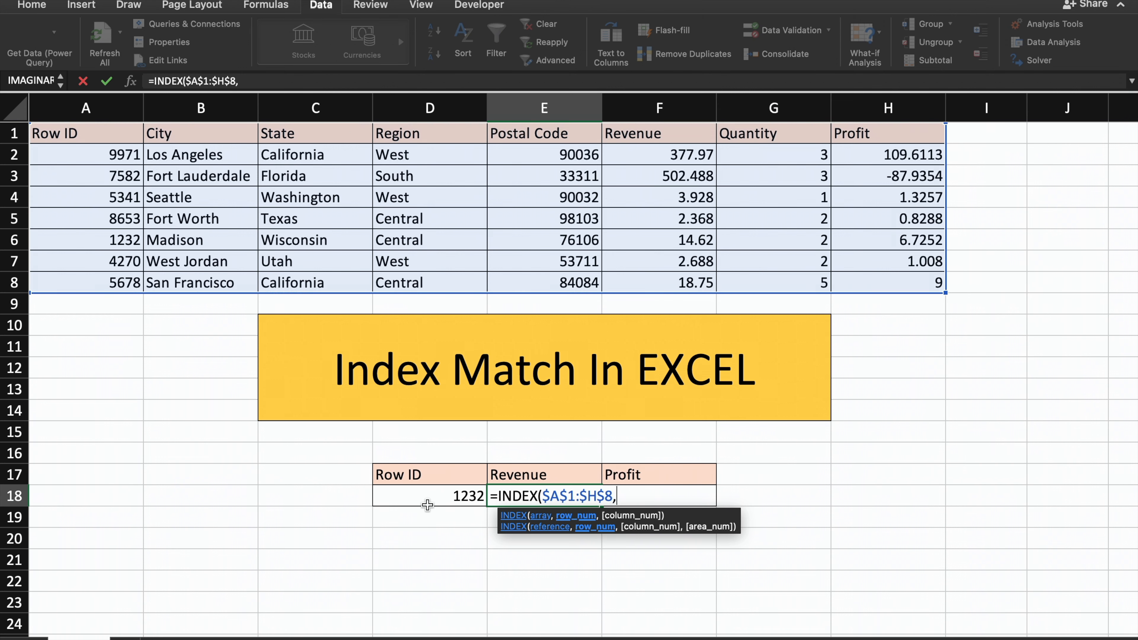
{"action": "type", "text": "MATC"}
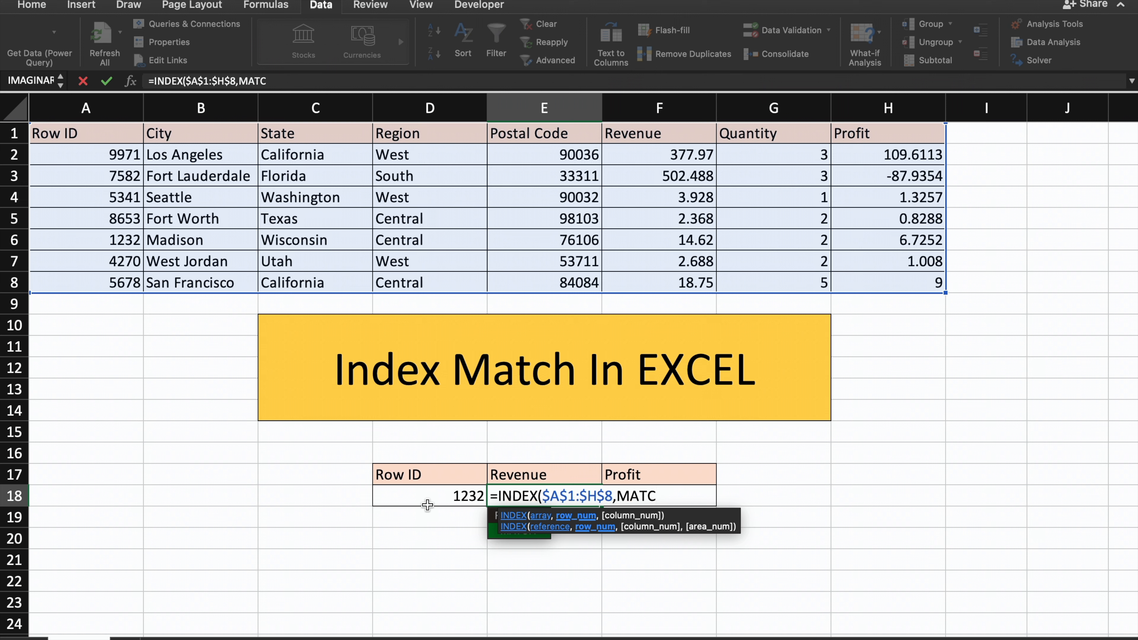
Add MATCH as the row argument of INDEX, with lookup value $D$18 and lookup array $A$1:$A$8.
{"action": "key", "text": "Tab"}
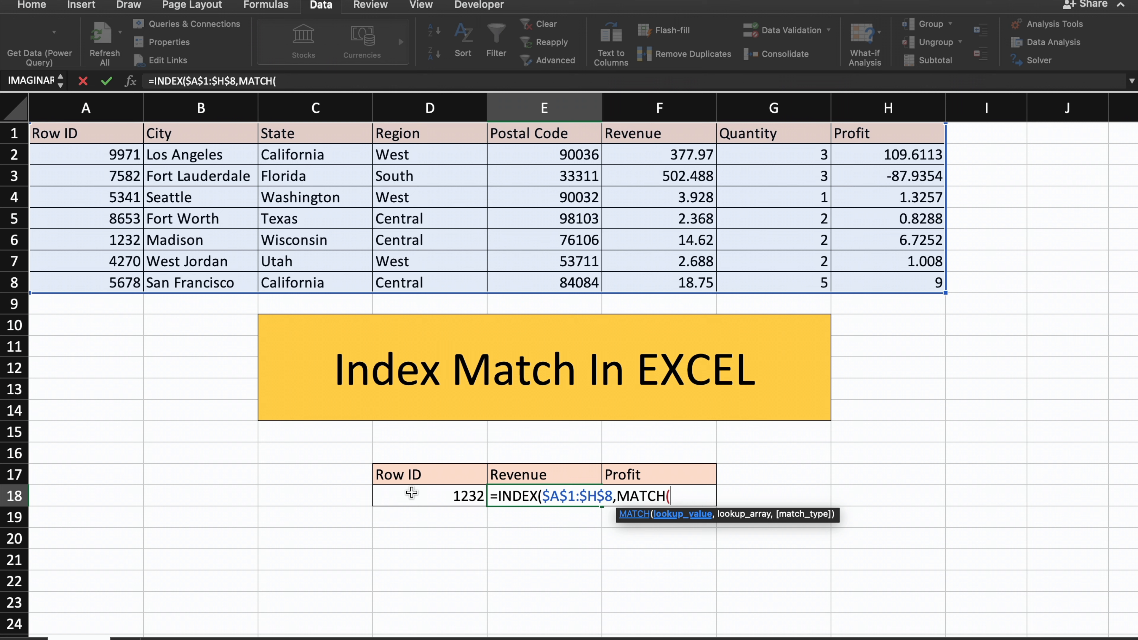
{"action": "left_click", "coordinate": [412, 493]}
{"action": "key", "text": "F4"}
{"action": "type", "text": ","}
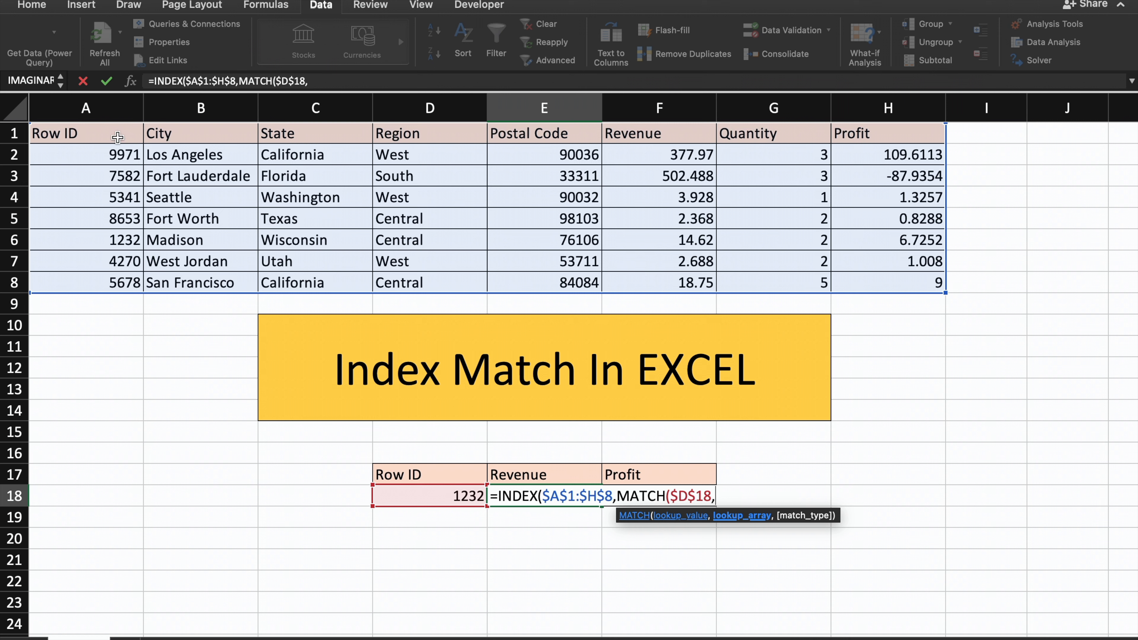
{"action": "left_click_drag", "start_coordinate": [117, 137], "coordinate": [134, 285]}
{"action": "key", "text": "F4"}
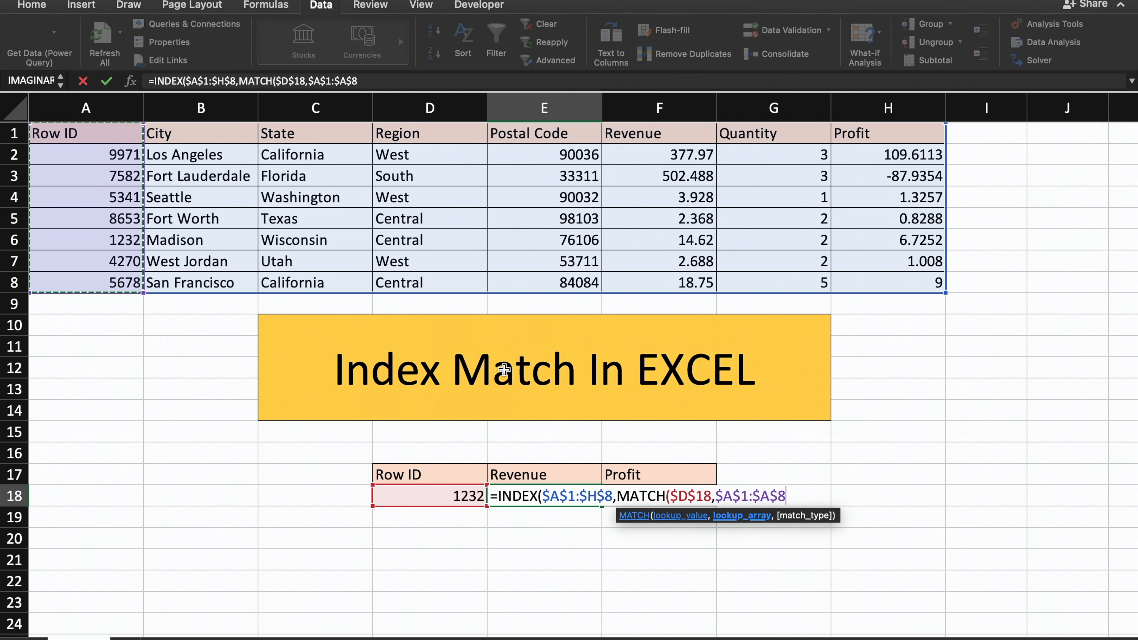
{"action": "type", "text": ","}
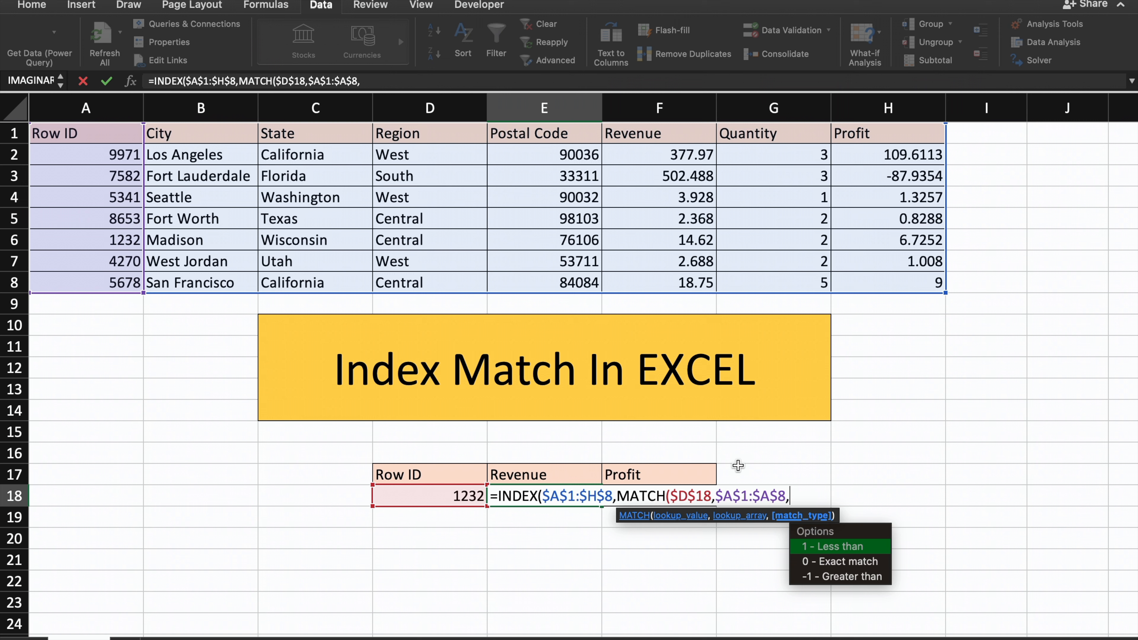
{"action": "key", "text": "Down"}
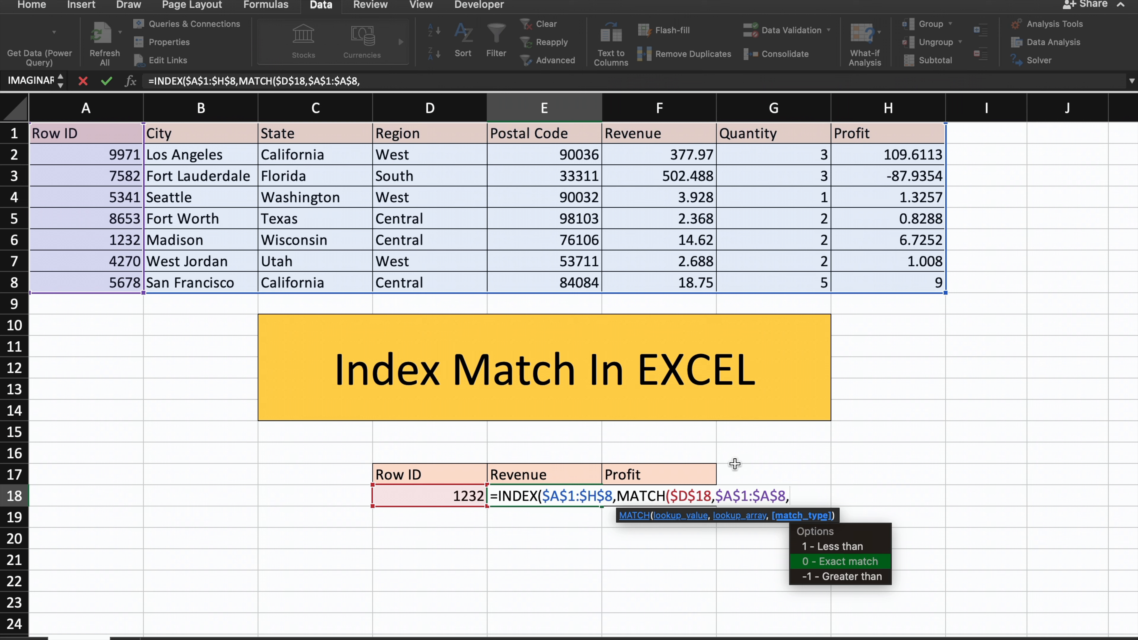
{"action": "key", "text": "Right"}
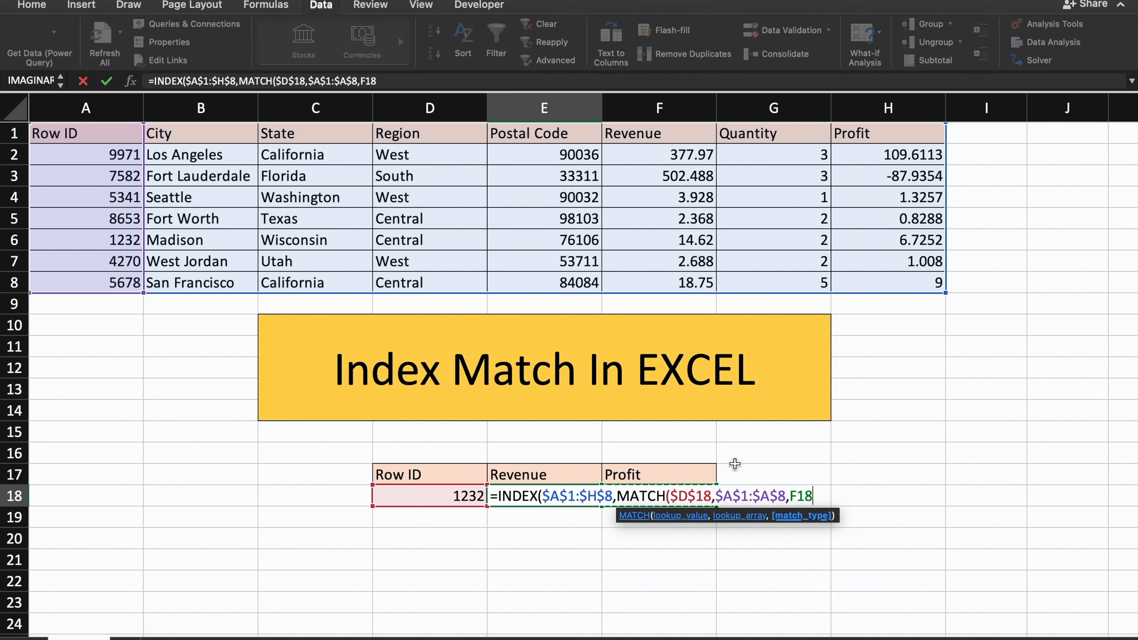
{"action": "key", "text": "BackSpace"}
{"action": "key", "text": "BackSpace"}
{"action": "key", "text": "BackSpace"}
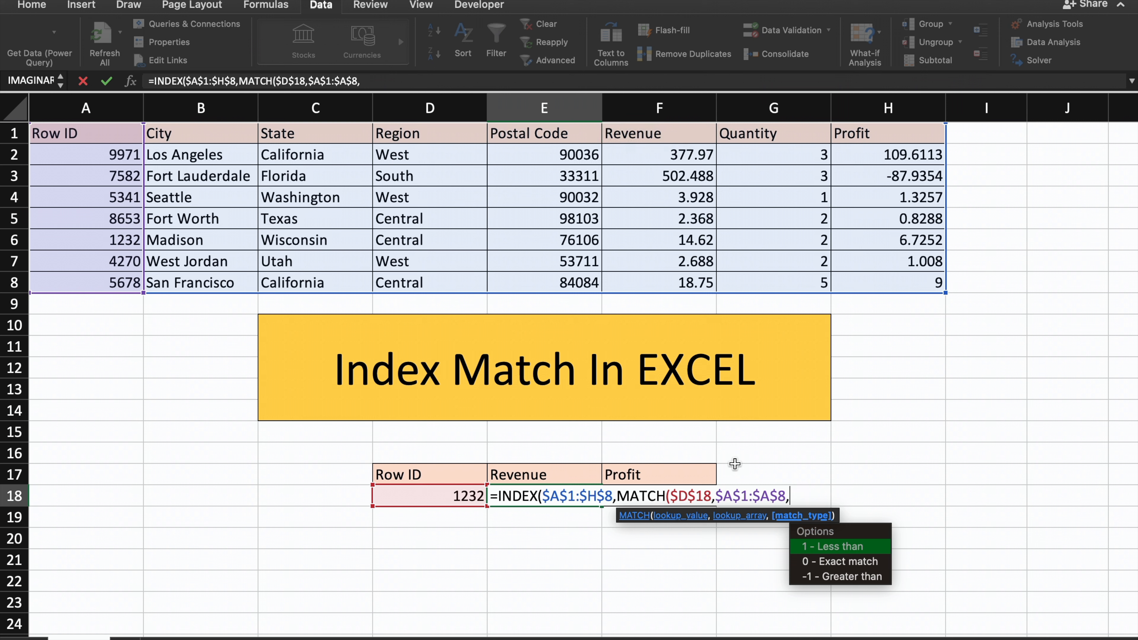
Set the row MATCH to exact match with 0, close it, and continue to the column argument of INDEX.
{"action": "type", "text": "0)"}
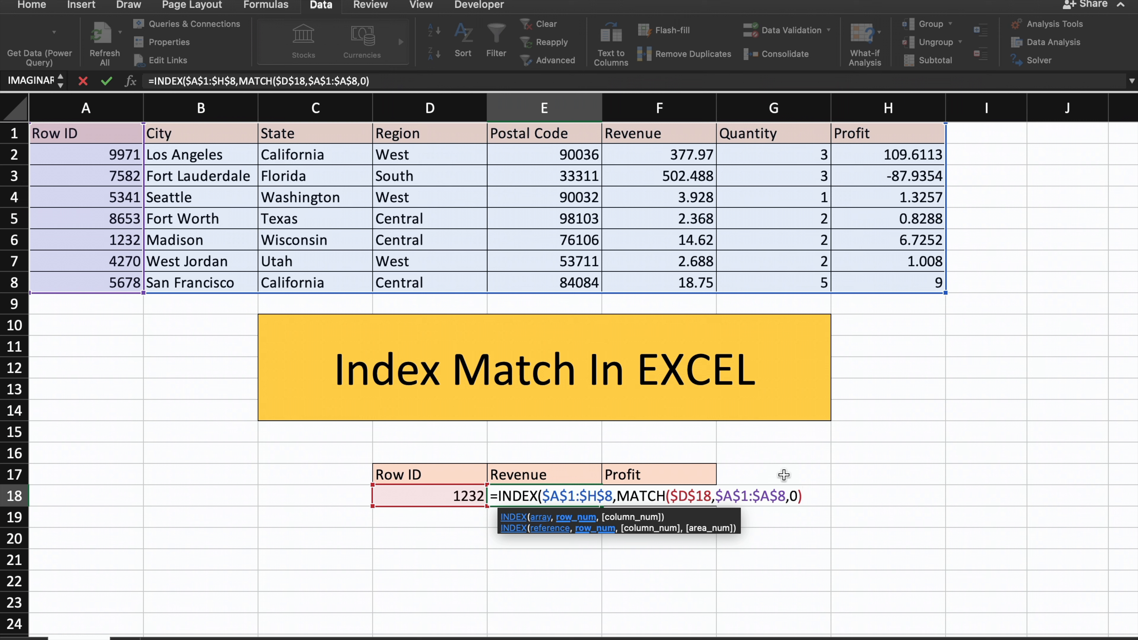
{"action": "type", "text": ","}
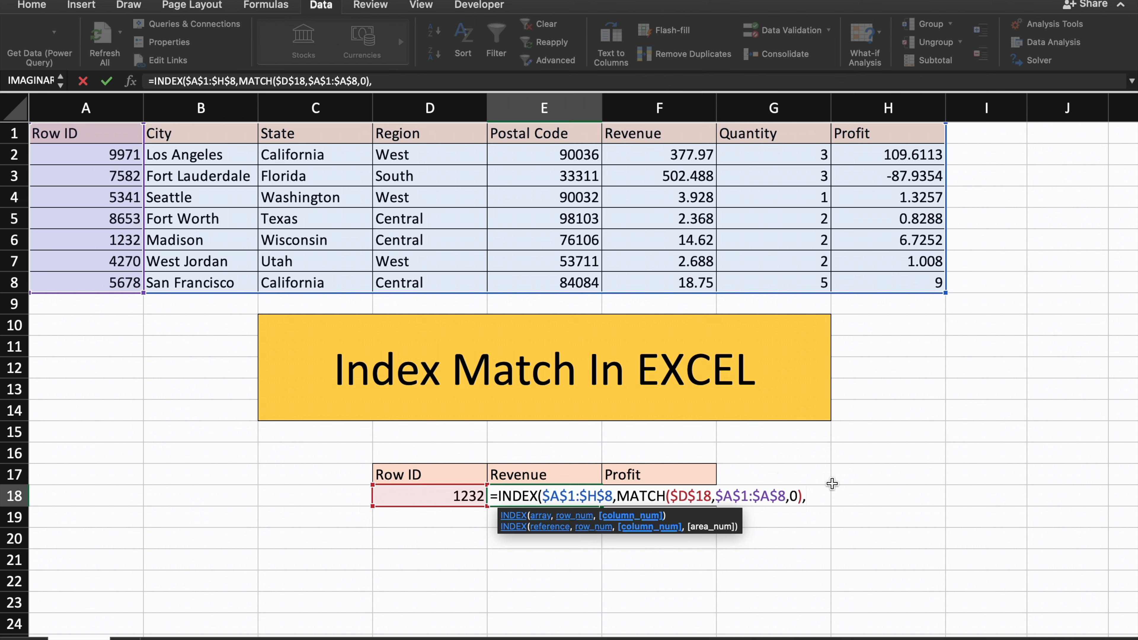
{"action": "type", "text": "MATC"}
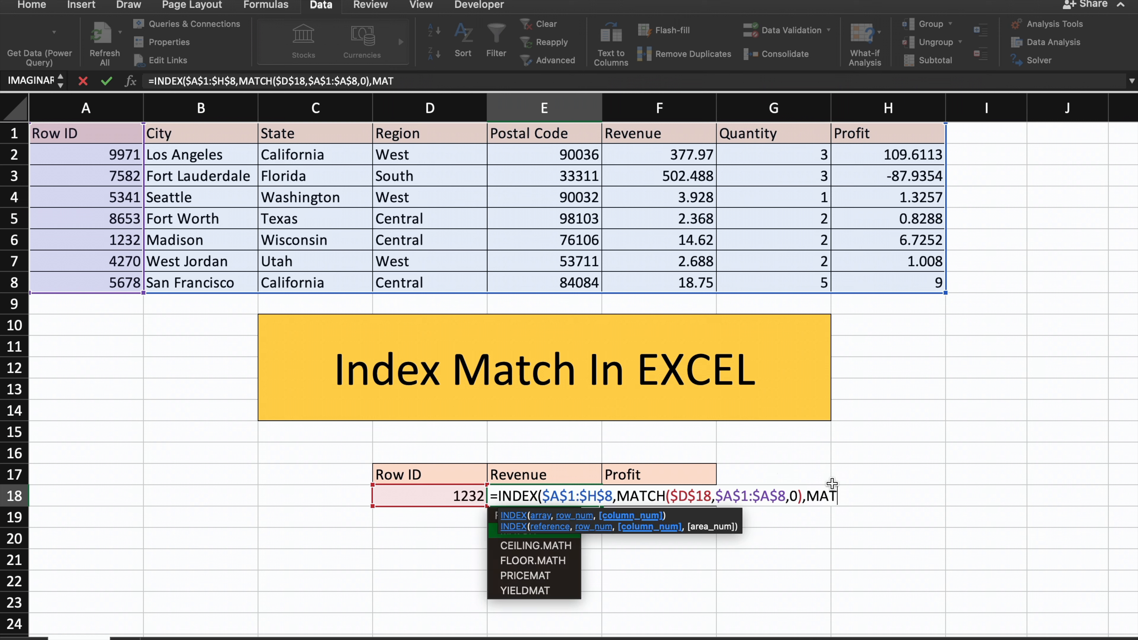
{"action": "type", "text": "H("}
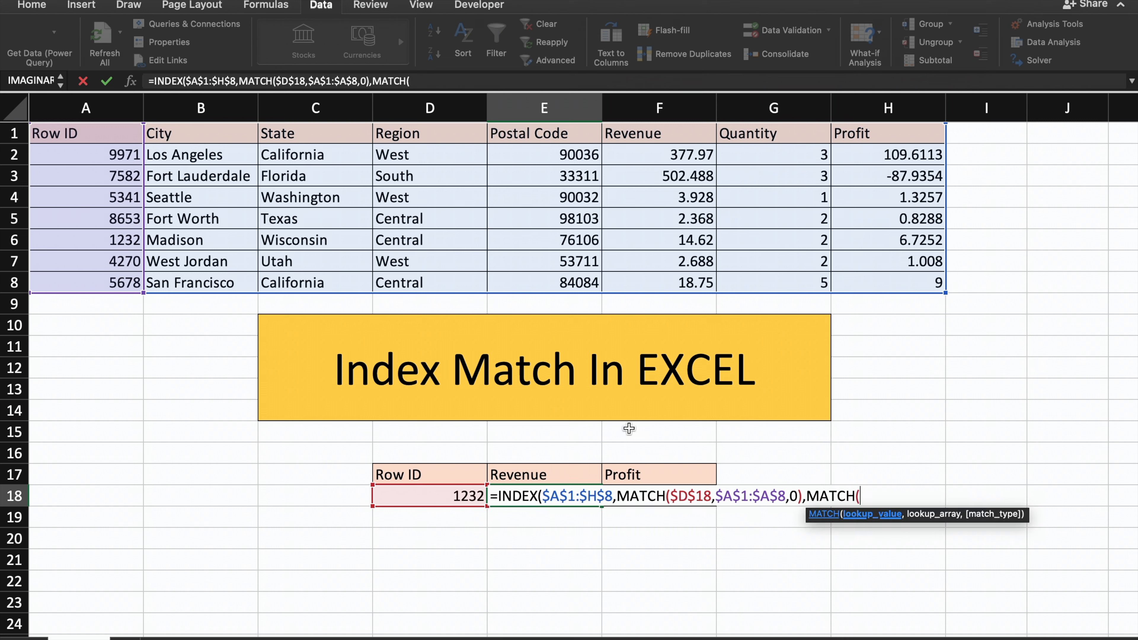
Add a second MATCH as the column argument of INDEX, with the Revenue header $E$17 as its lookup value.
{"action": "left_click", "coordinate": [563, 477]}
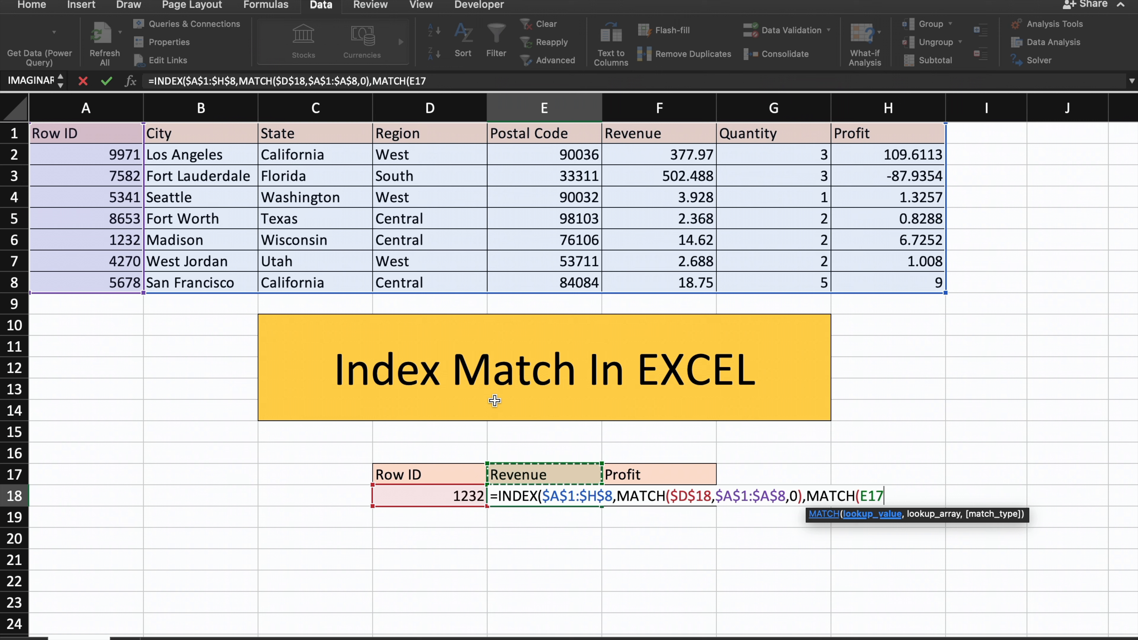
{"action": "key", "text": "F4"}
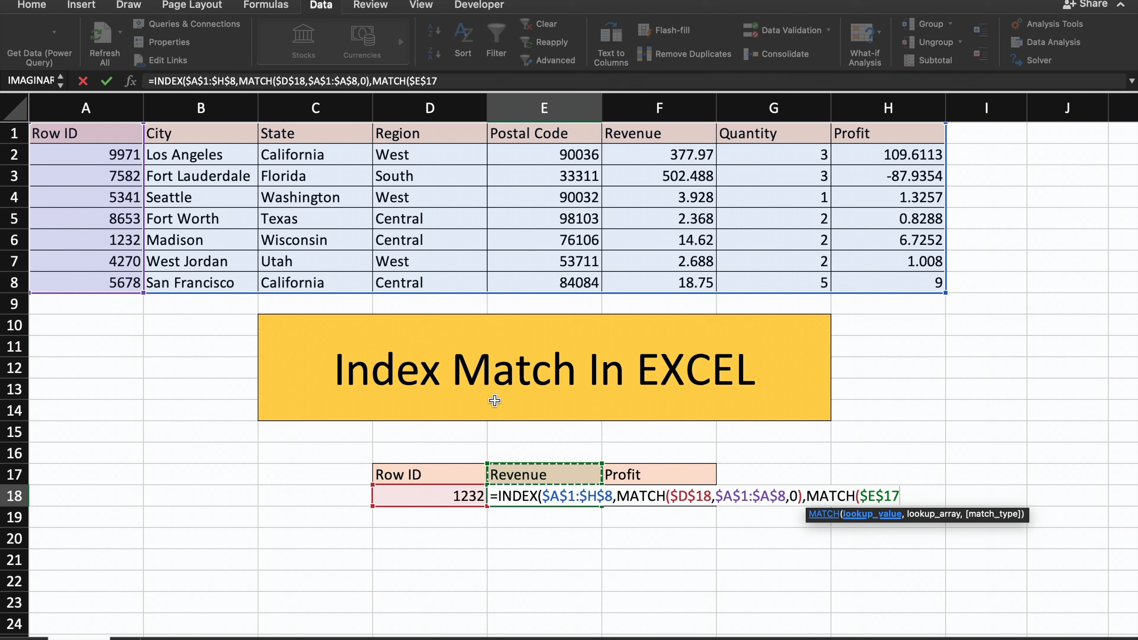
{"action": "type", "text": ","}
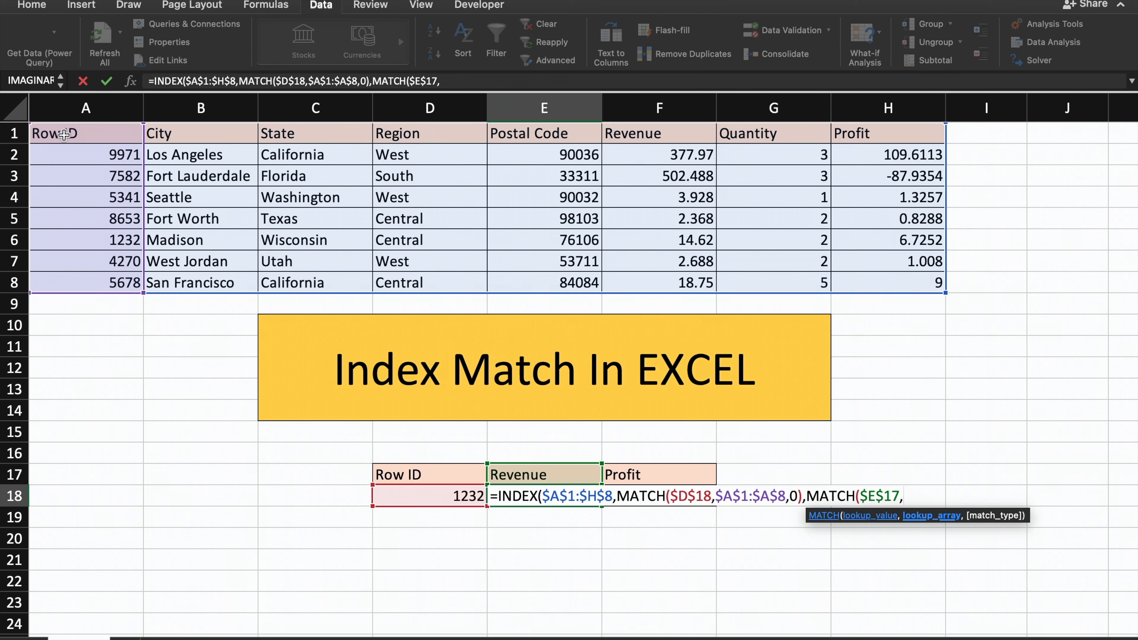
Give the column MATCH the lookup array $A$1:$H$1 and exact match 0, then close and enter the Revenue formula.
{"action": "left_click_drag", "start_coordinate": [64, 134], "coordinate": [916, 128]}
{"action": "key", "text": "F4"}
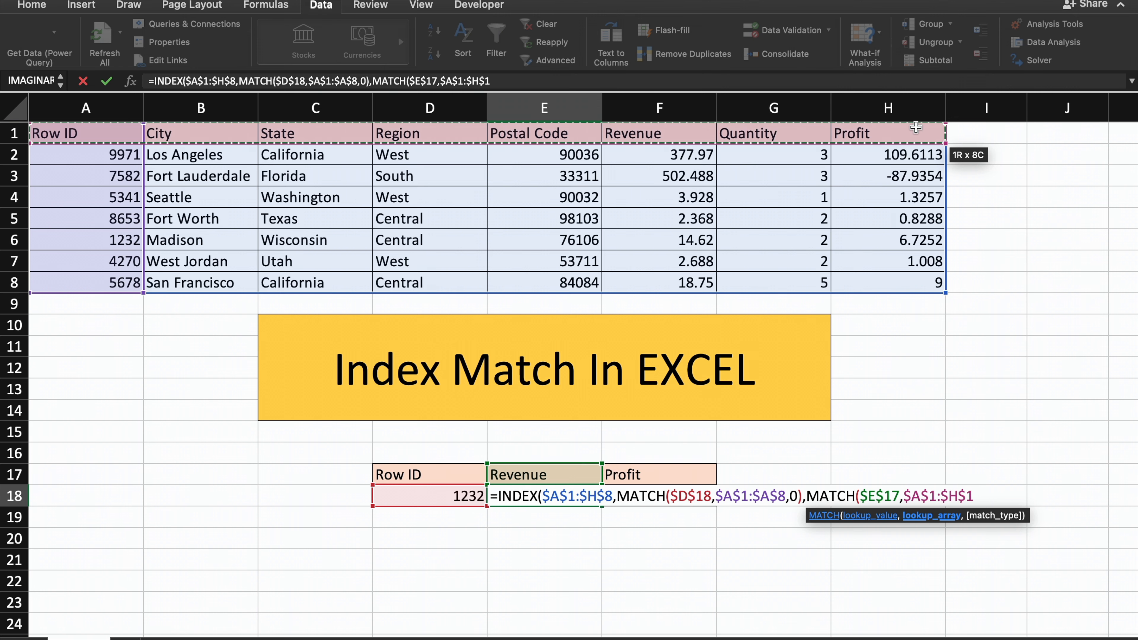
{"action": "type", "text": ","}
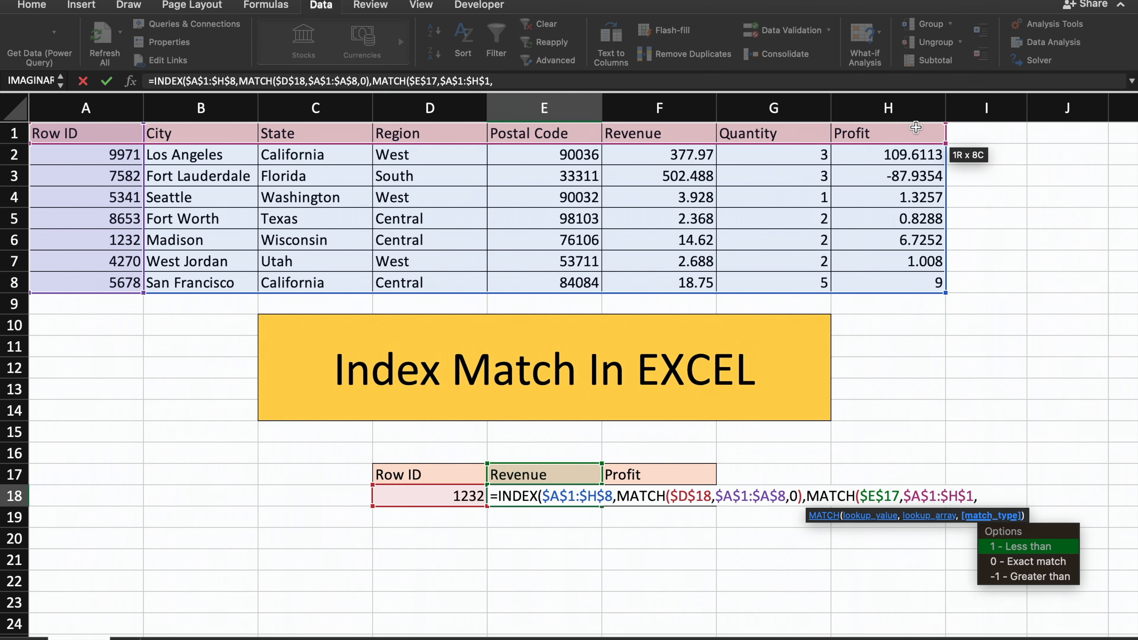
{"action": "type", "text": "0))"}
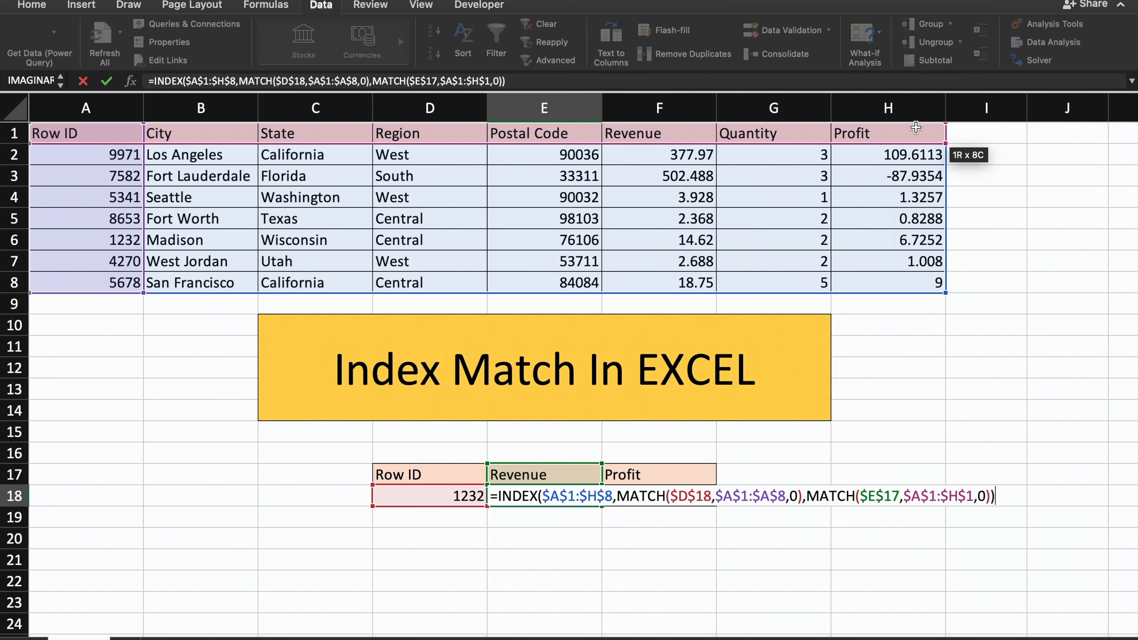
{"action": "key", "text": "Return"}
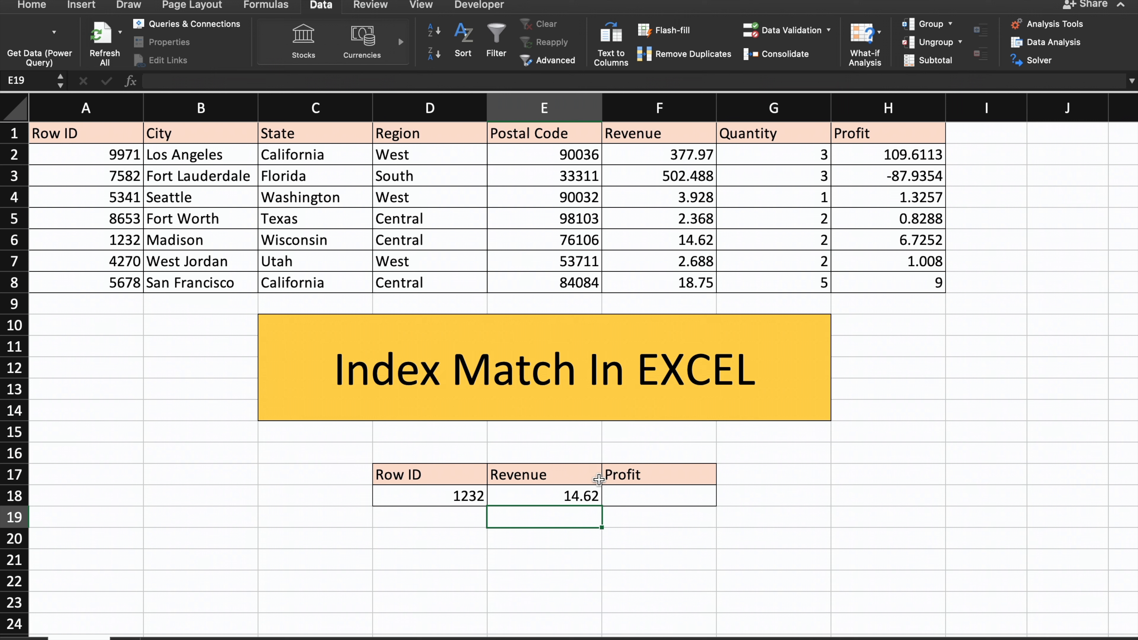
Check the Revenue result in E18 against Row ID 1232 by tracing its row from A6 across to F6.
{"action": "left_click", "coordinate": [424, 503]}
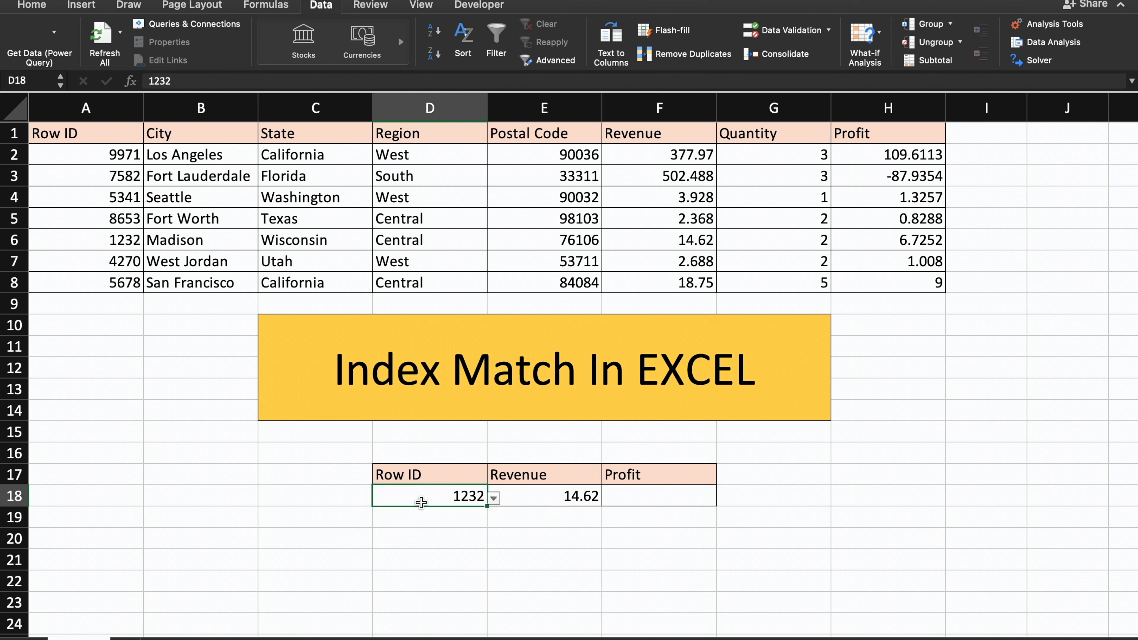
{"action": "left_click", "coordinate": [528, 498]}
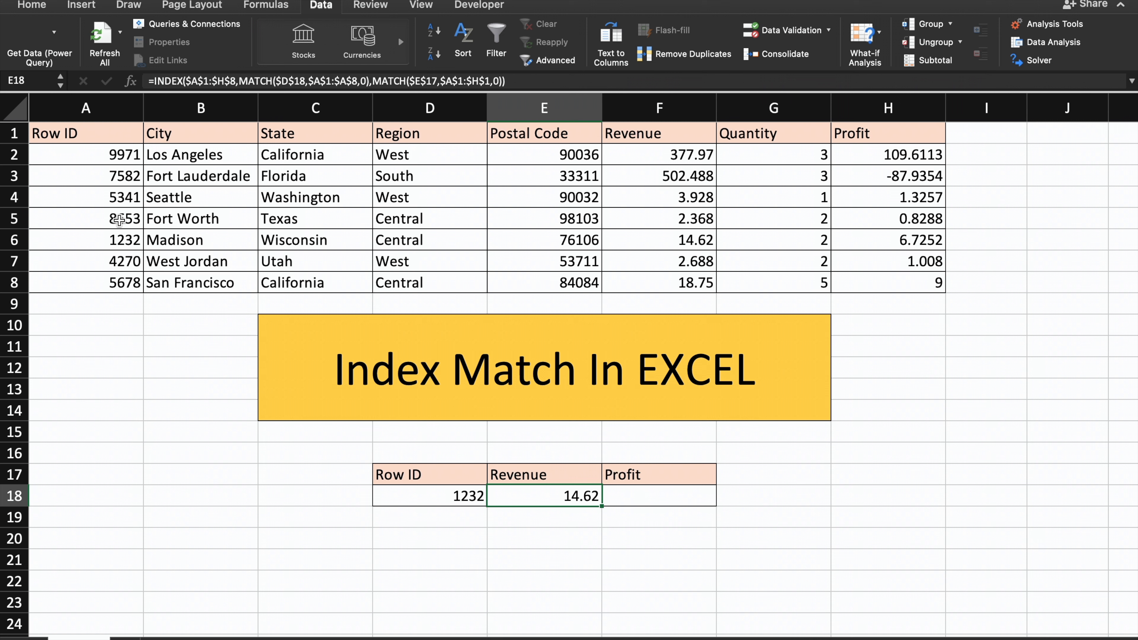
{"action": "left_click_drag", "start_coordinate": [91, 248], "coordinate": [581, 240]}
{"action": "left_click_drag", "start_coordinate": [693, 239], "coordinate": [433, 239]}
{"action": "left_click_drag", "start_coordinate": [56, 239], "coordinate": [686, 246]}
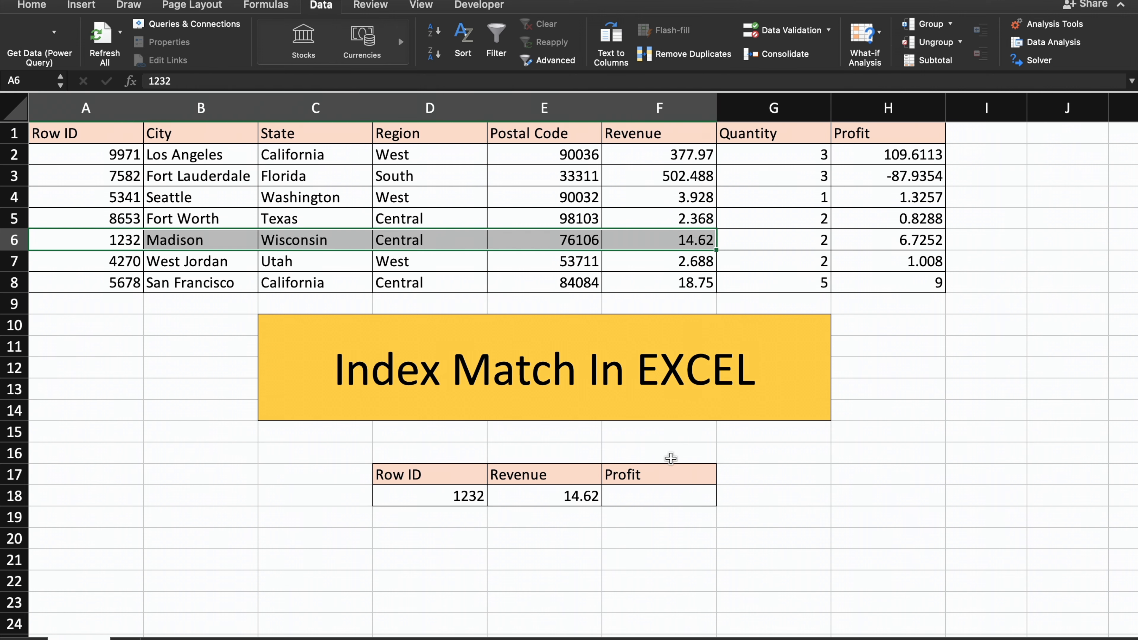
Begin an INDEX formula in Profit cell F18 with the absolute range $A$1:$H$8 as its array.
{"action": "left_click", "coordinate": [648, 506]}
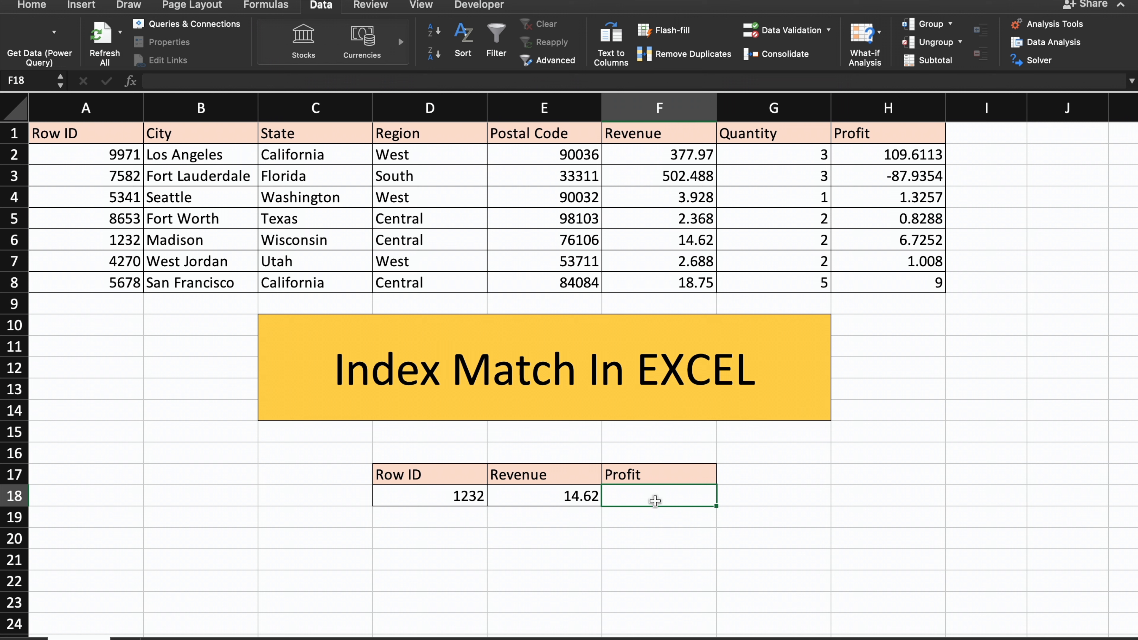
{"action": "type", "text": "=INDEX"}
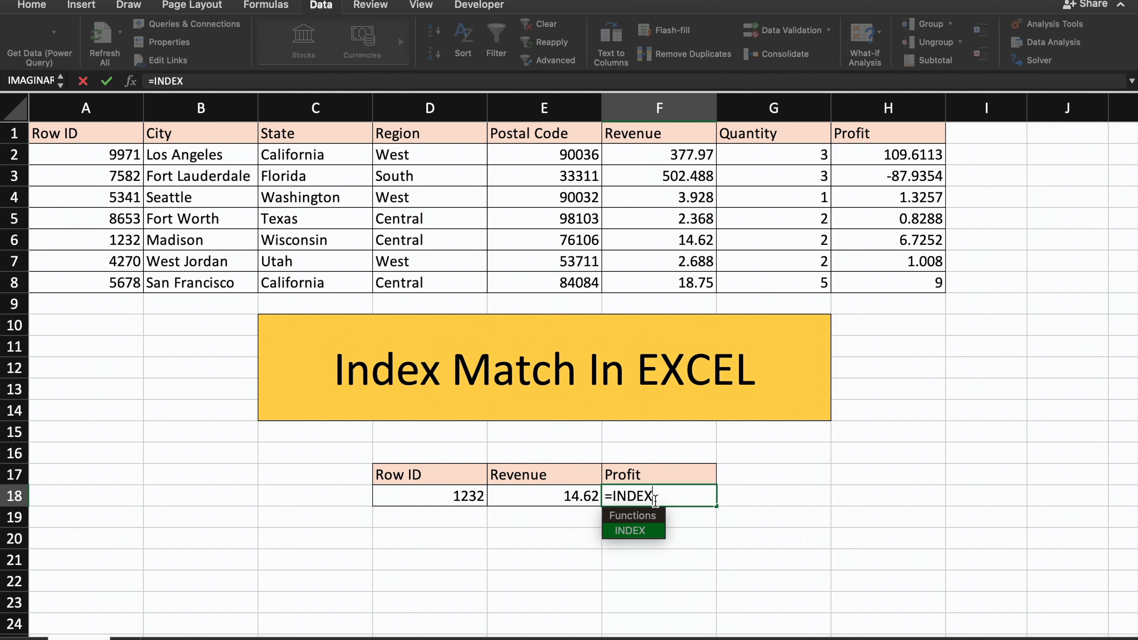
{"action": "type", "text": "("}
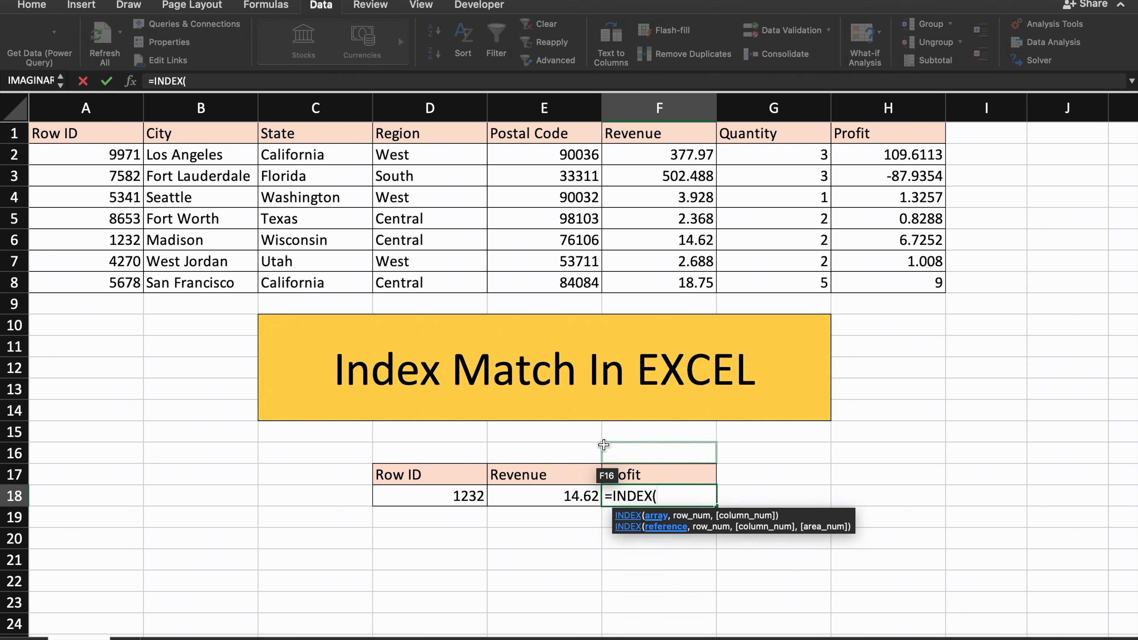
{"action": "left_click_drag", "start_coordinate": [60, 134], "coordinate": [861, 284]}
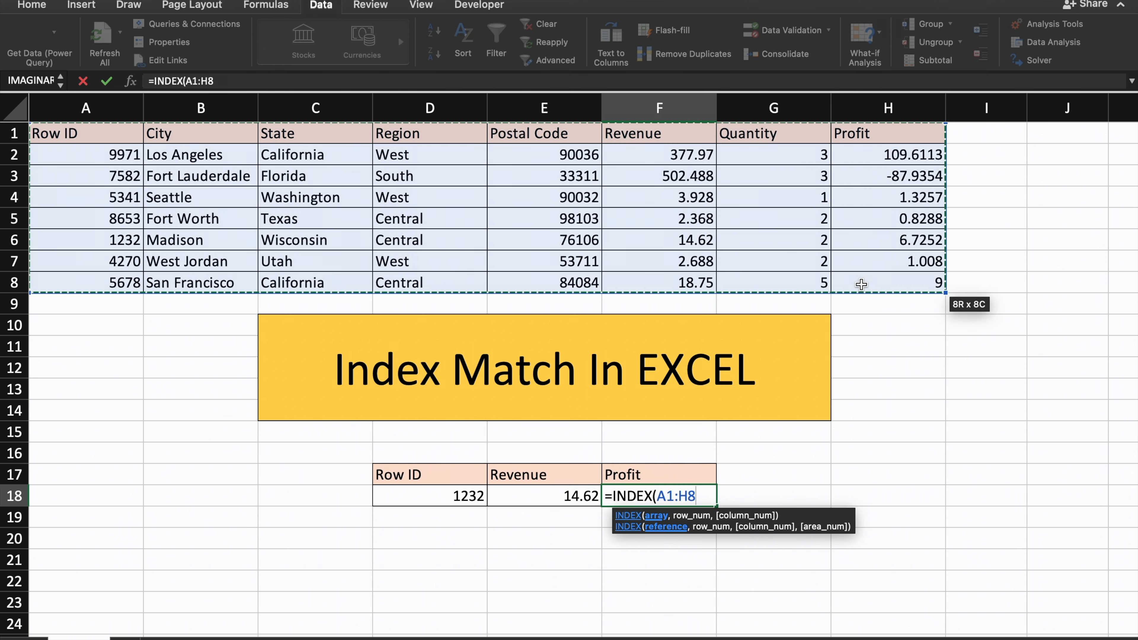
{"action": "key", "text": "F4"}
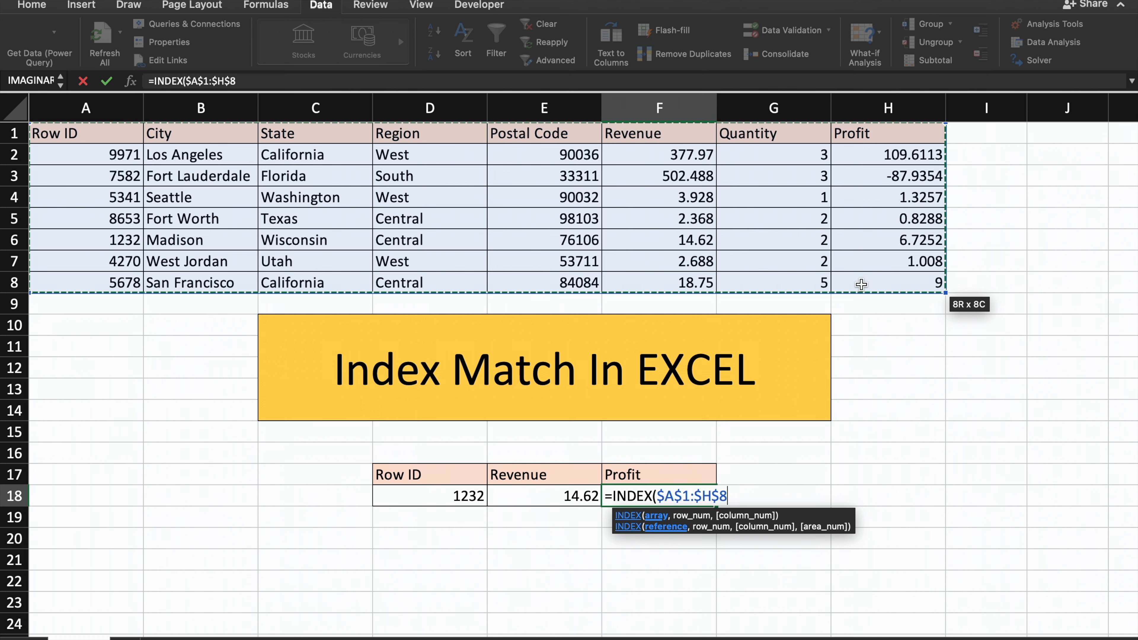
{"action": "type", "text": ","}
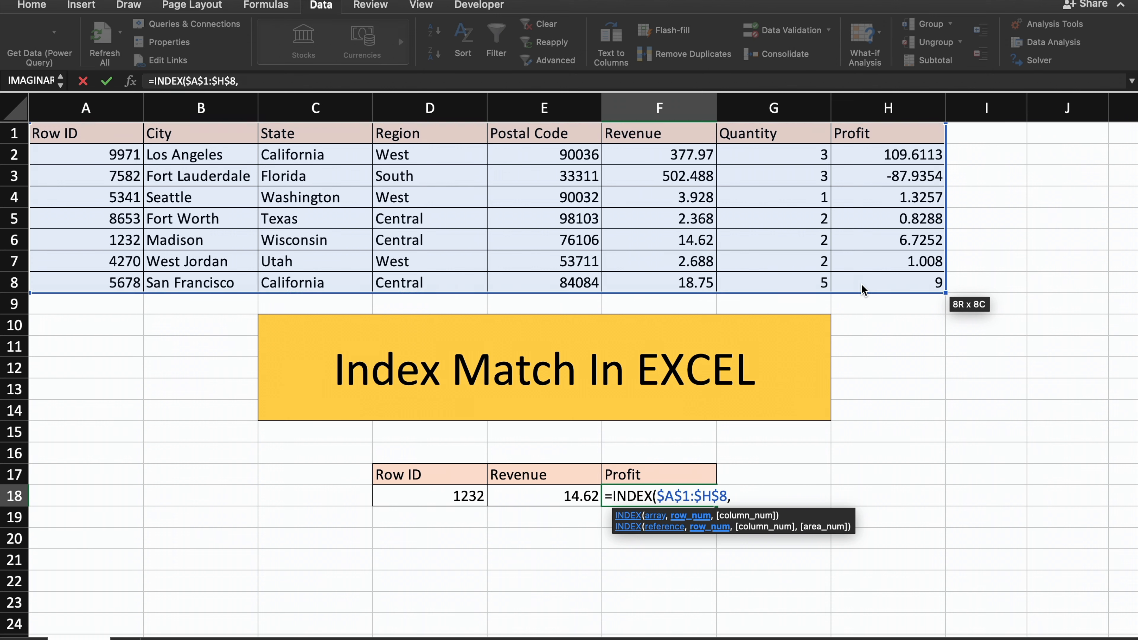
{"action": "type", "text": "MATCH"}
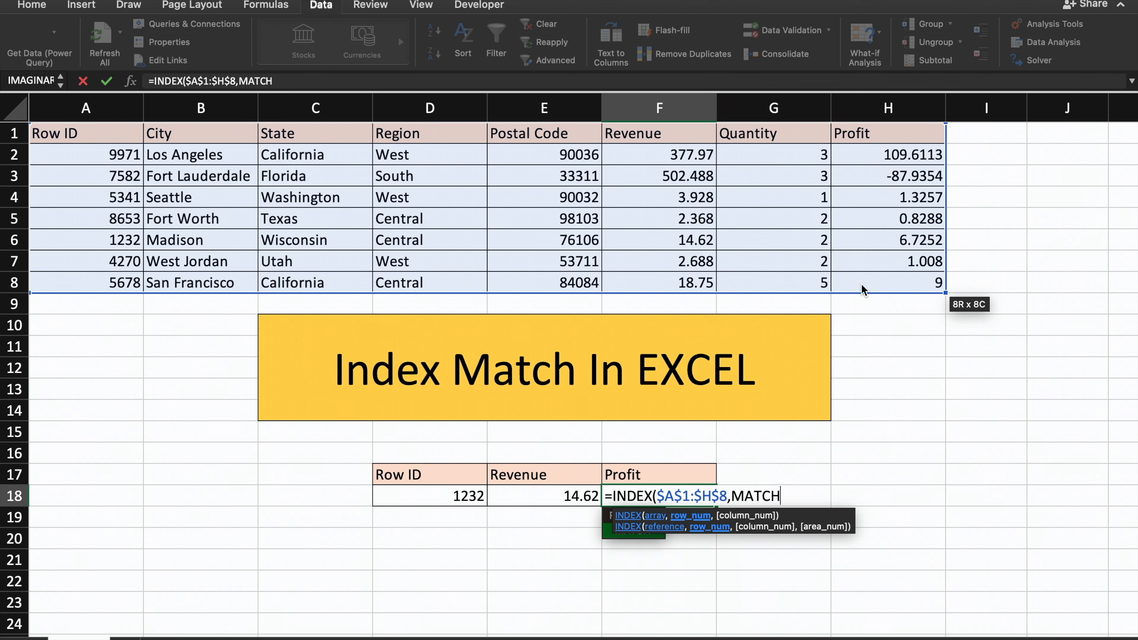
{"action": "type", "text": "("}
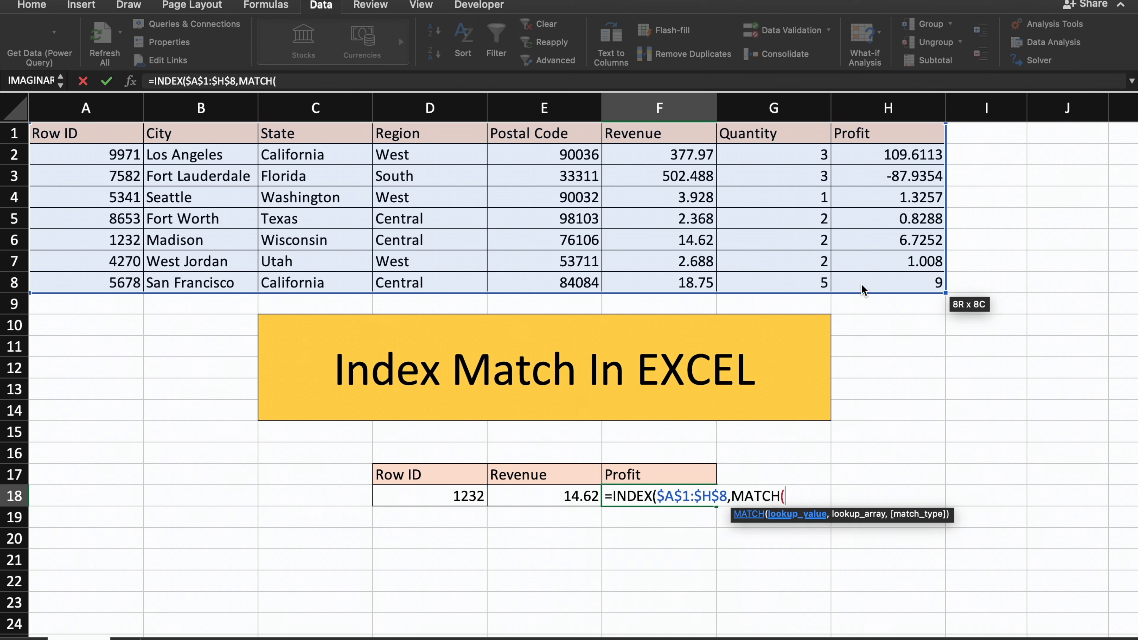
Add MATCH as the row argument of the Profit INDEX, with lookup value $D$18 and lookup array $A$1:$A$8.
{"action": "left_click", "coordinate": [431, 502]}
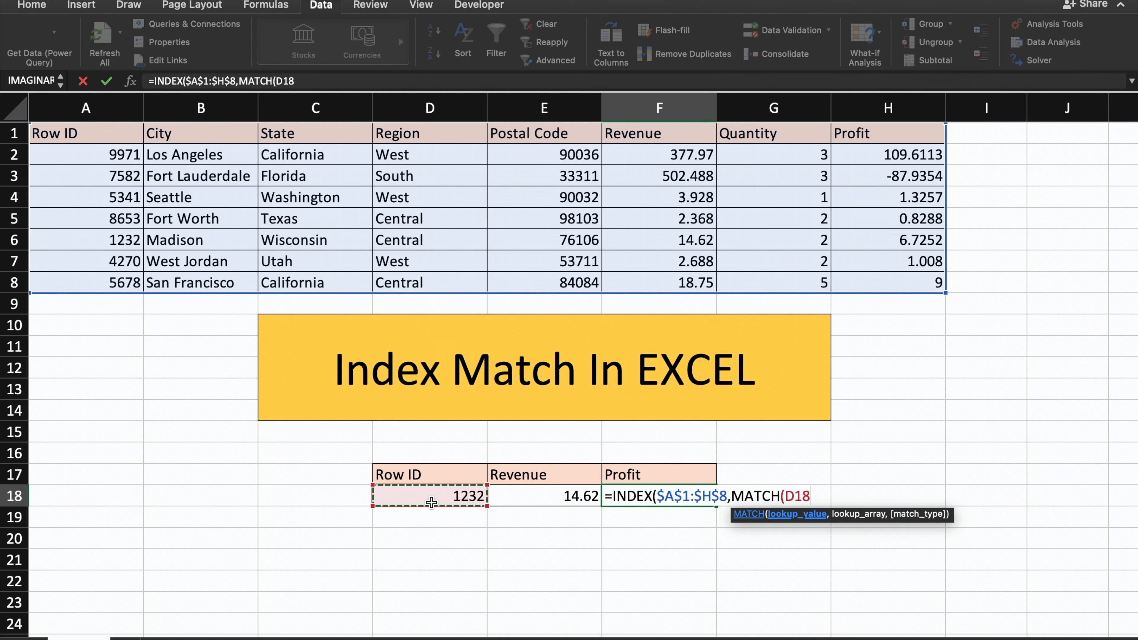
{"action": "key", "text": "F4"}
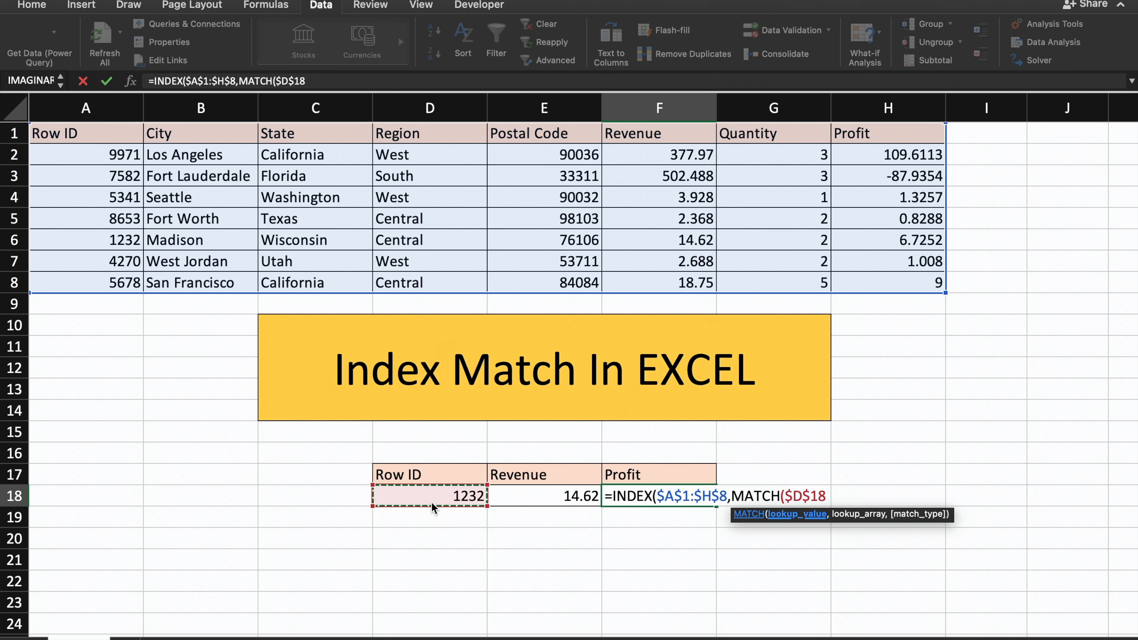
{"action": "type", "text": ","}
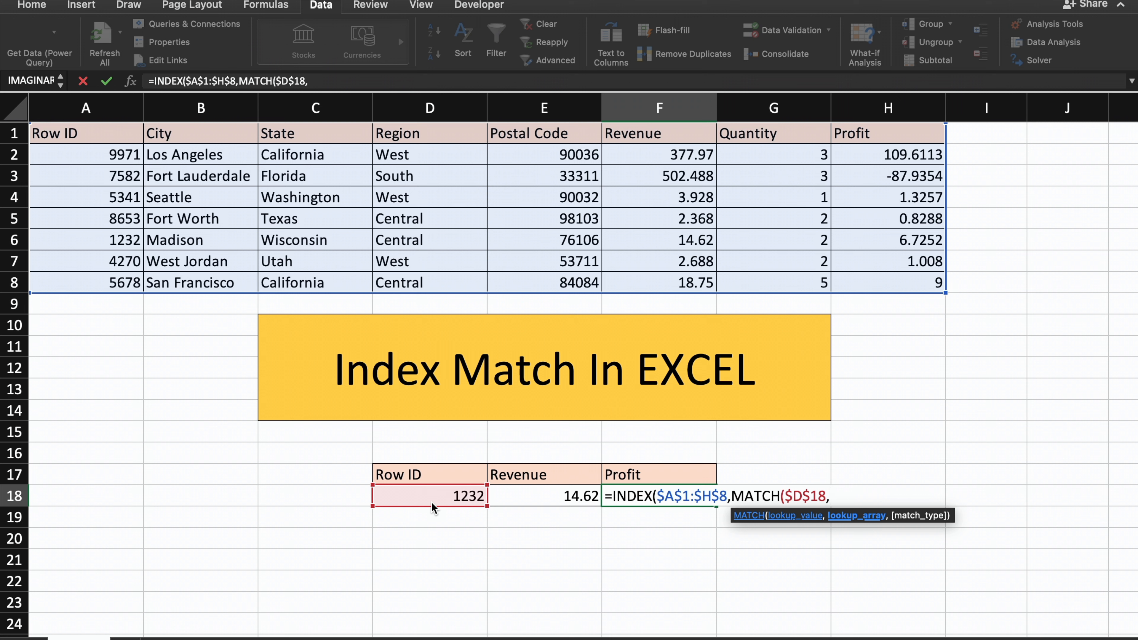
{"action": "left_click_drag", "start_coordinate": [116, 139], "coordinate": [106, 280]}
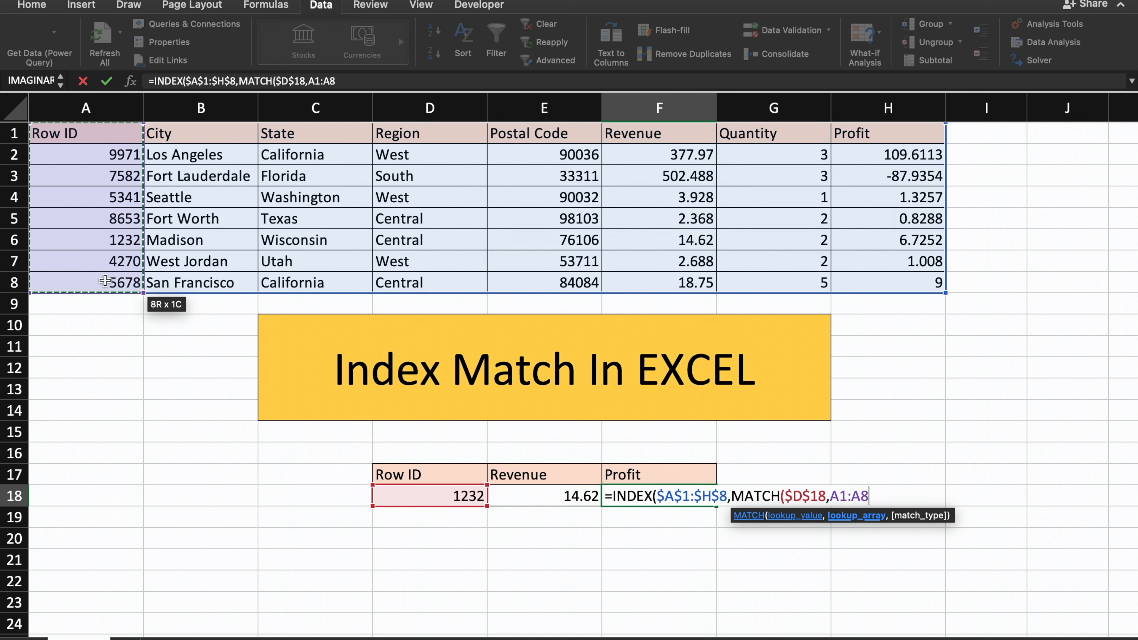
{"action": "key", "text": "F4"}
{"action": "type", "text": ","}
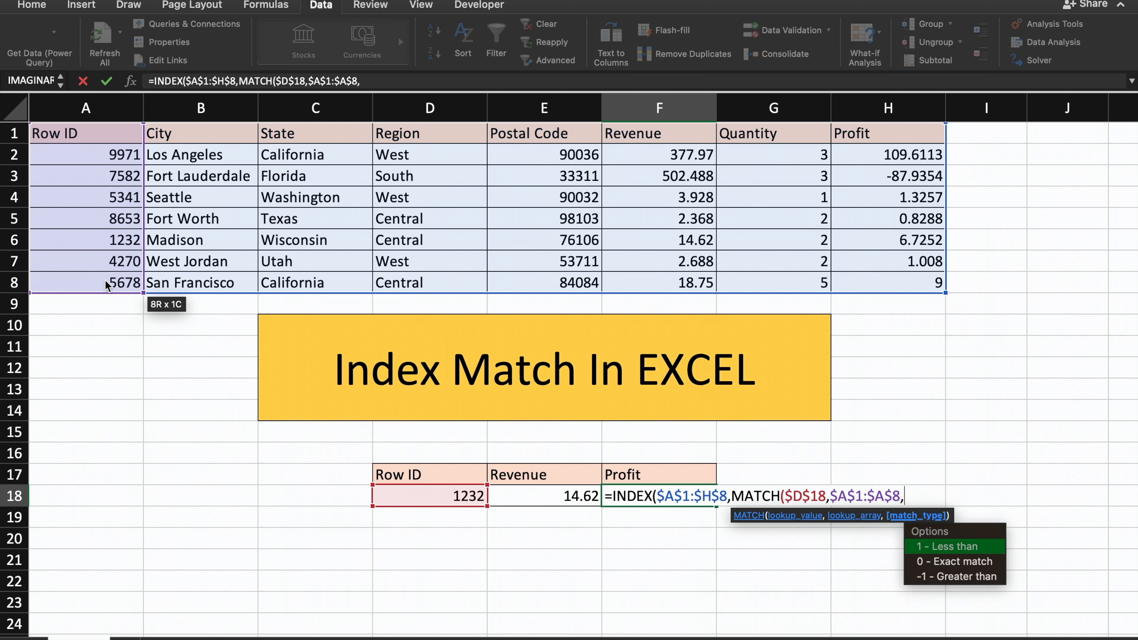
Set the row MATCH in the Profit formula to exact match with 0, close it, and continue to the column argument.
{"action": "key", "text": "Down"}
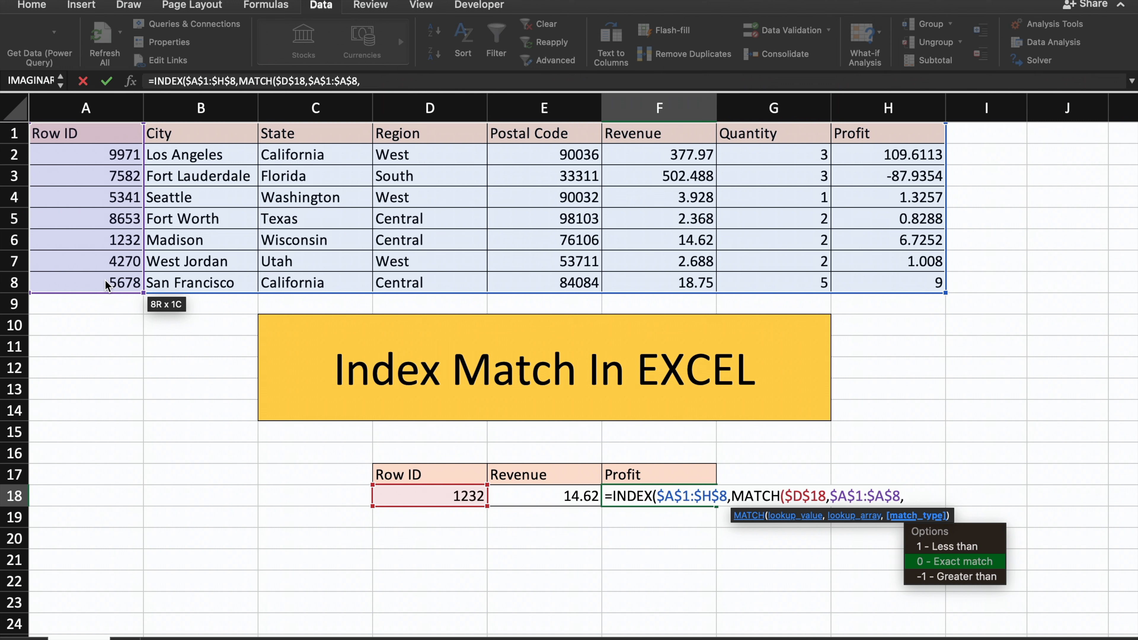
{"action": "type", "text": "0"}
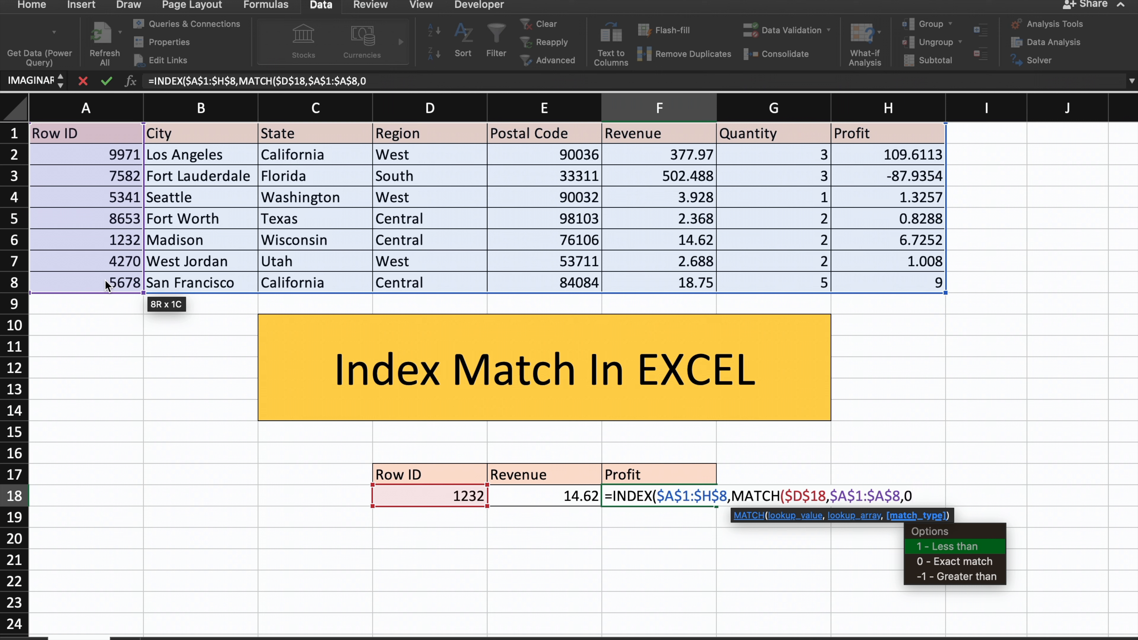
{"action": "type", "text": "),MATC"}
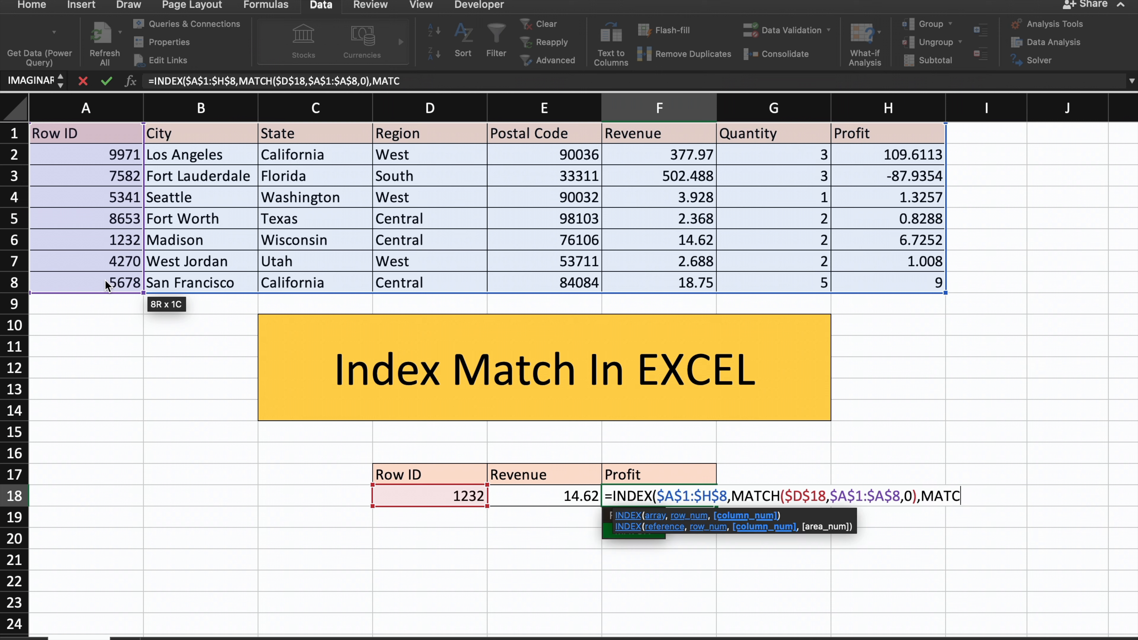
{"action": "type", "text": "H("}
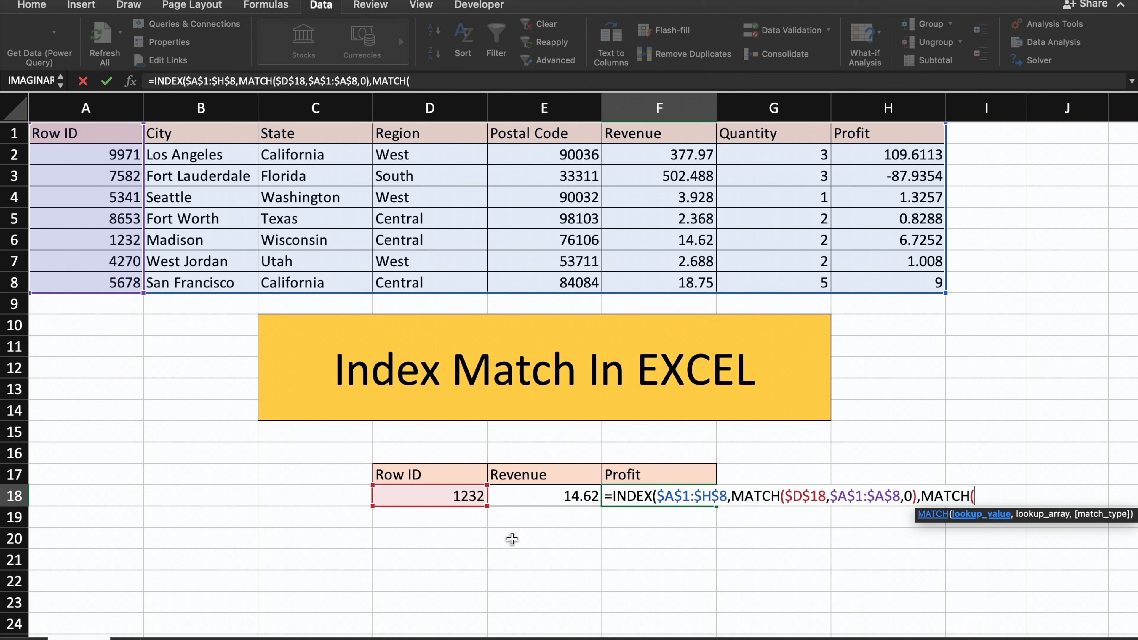
Add MATCH as the column argument of the Profit INDEX, with the Profit header $F$17 as its lookup value.
{"action": "left_click", "coordinate": [625, 477]}
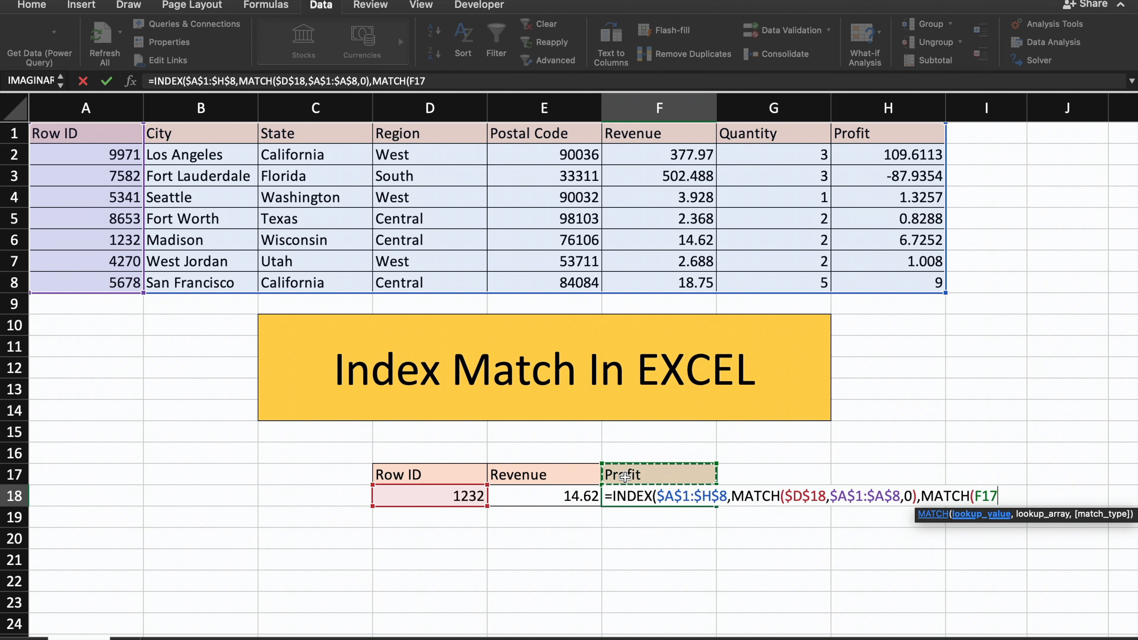
{"action": "key", "text": "F4"}
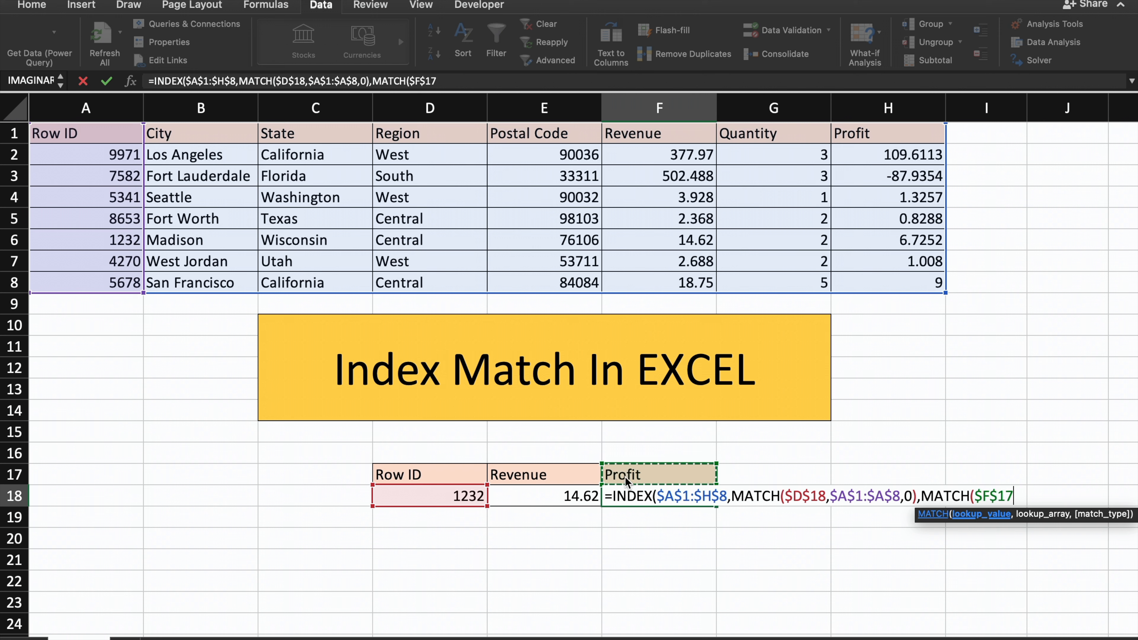
{"action": "type", "text": ","}
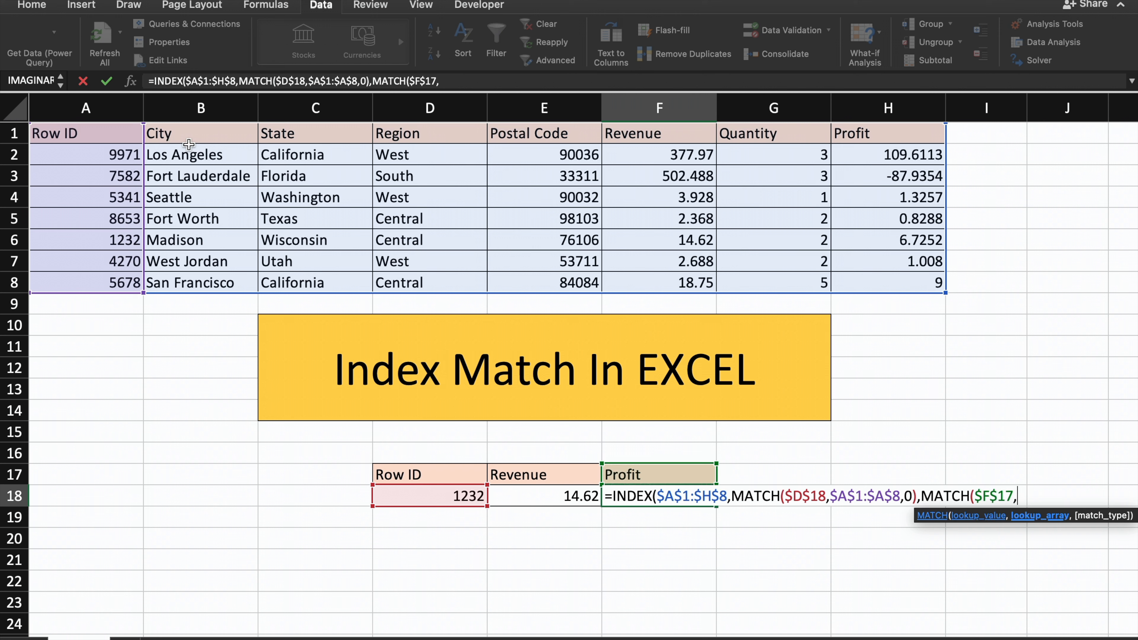
Set the lookup array of the column MATCH in the Profit formula to the absolute header range $A$1:$H$1.
{"action": "left_click_drag", "start_coordinate": [81, 132], "coordinate": [658, 135]}
{"action": "left_click_drag", "start_coordinate": [62, 141], "coordinate": [807, 130]}
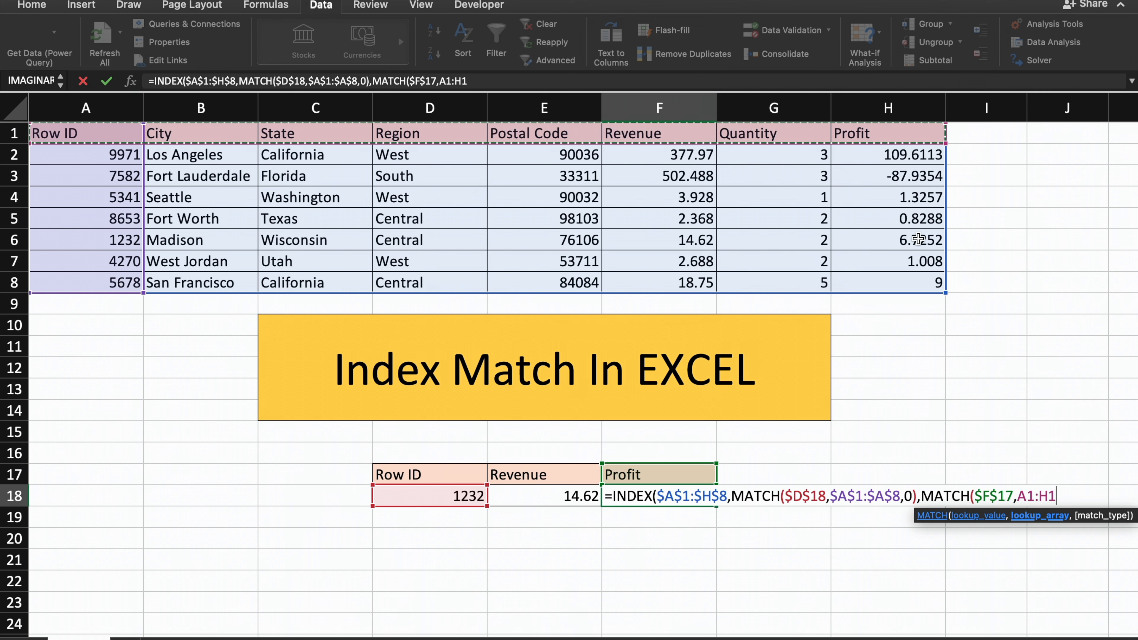
{"action": "key", "text": "F4"}
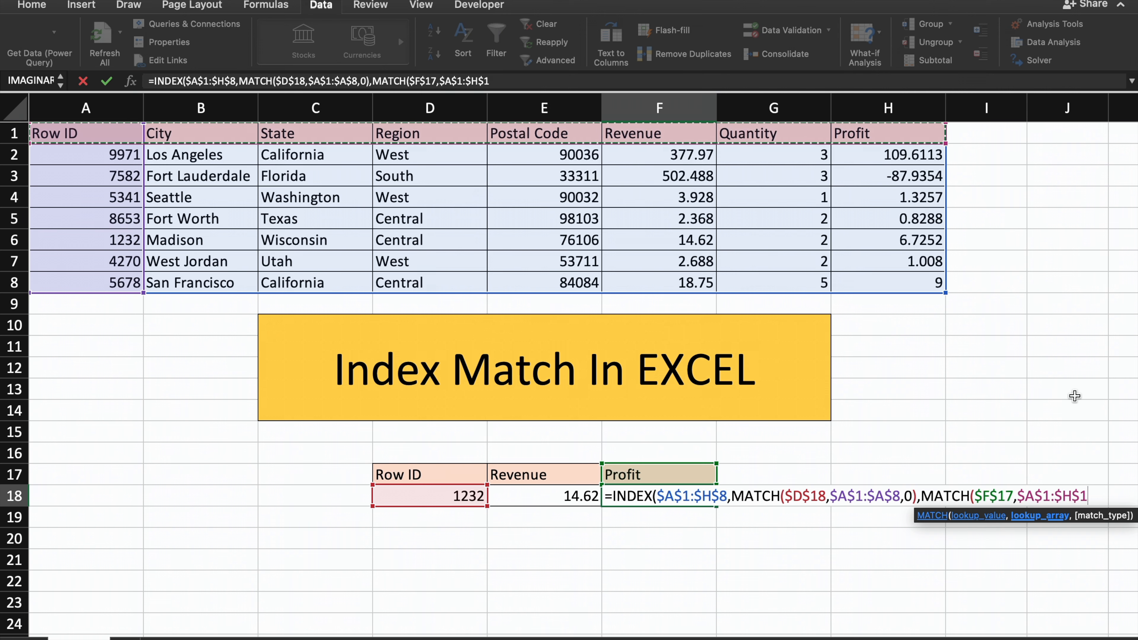
Try to finish the Profit formula with exact match for the column MATCH, and accept the proposed formula correction.
{"action": "type", "text": ","}
{"action": "key", "text": "Down"}
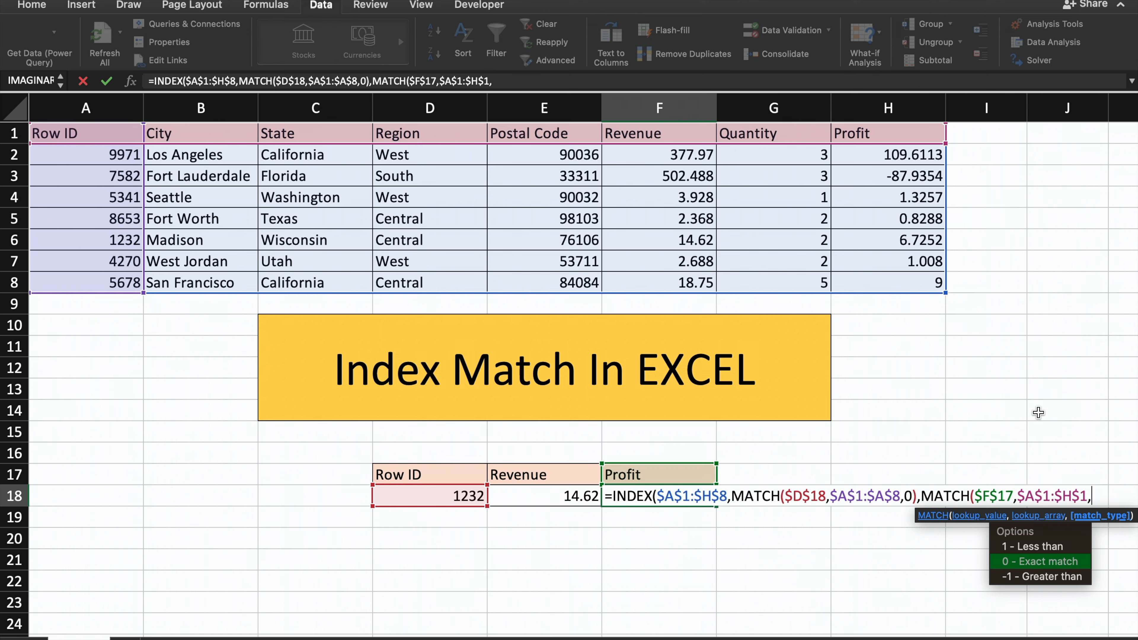
{"action": "key", "text": "Return"}
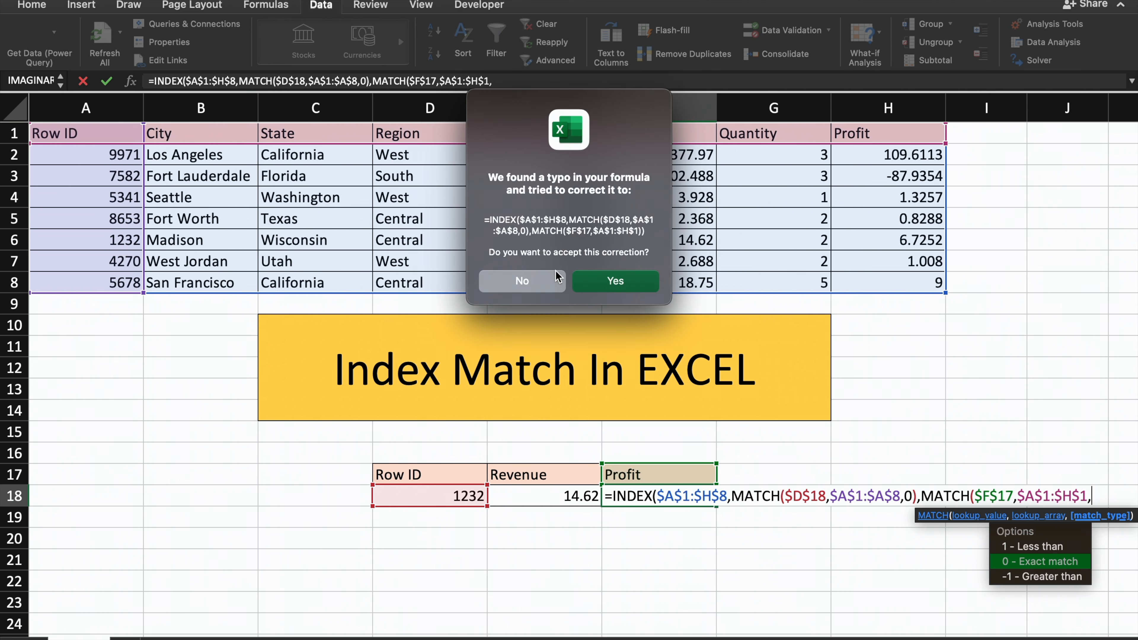
{"action": "left_click", "coordinate": [591, 280]}
Edit the Profit formula in F18 to add match type 0 to the column MATCH, and enter the formula.
{"action": "double_click", "coordinate": [648, 496]}
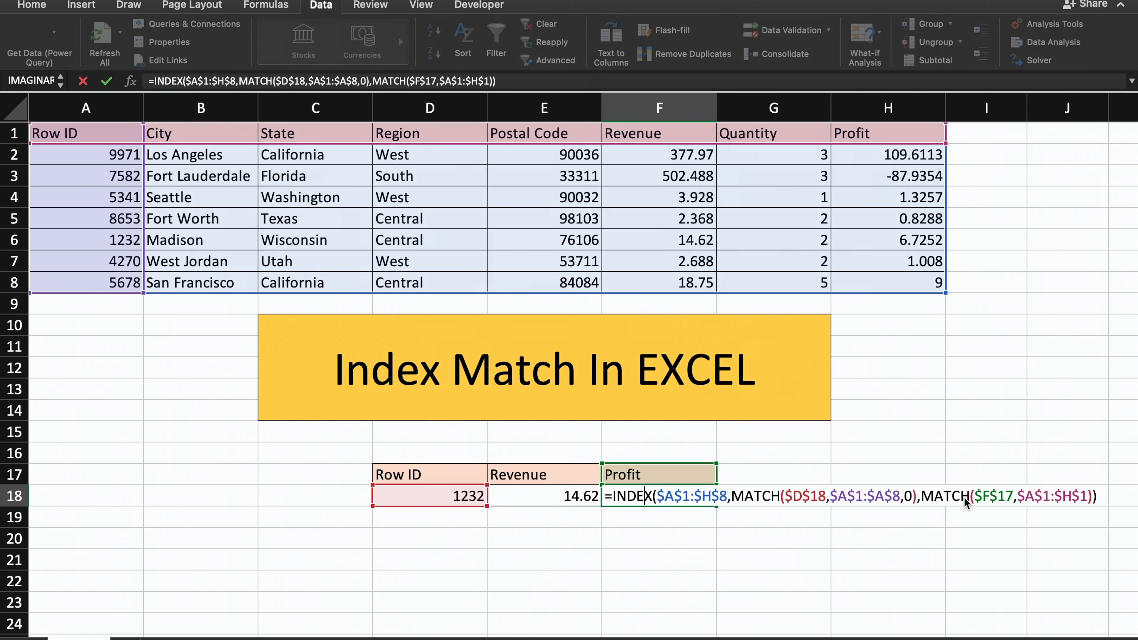
{"action": "left_click", "coordinate": [1089, 494]}
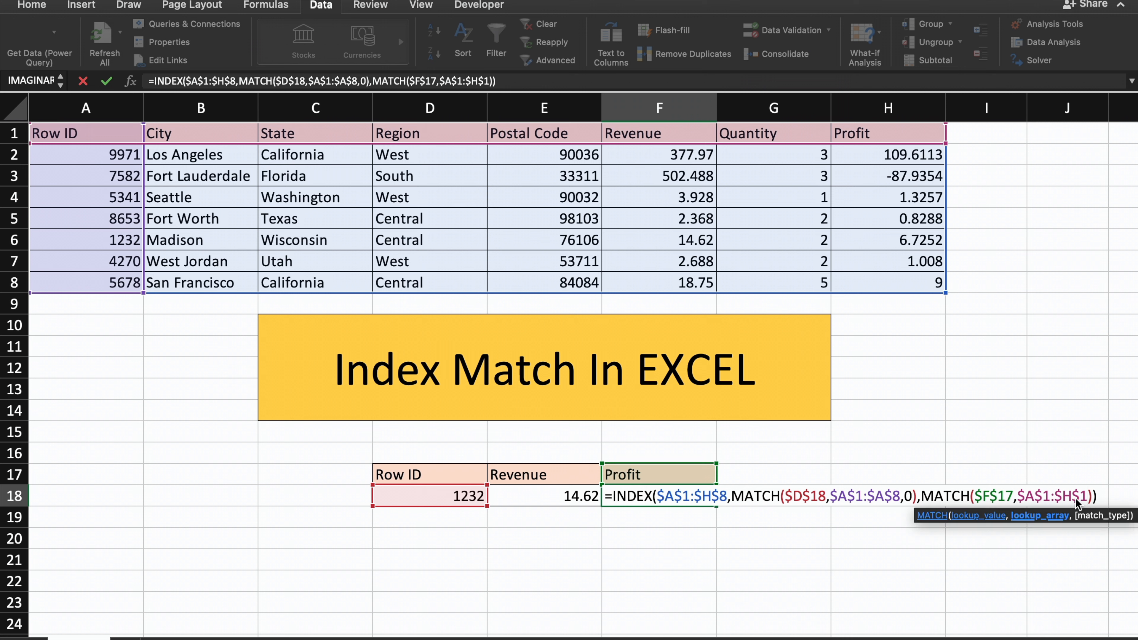
{"action": "type", "text": ","}
{"action": "key", "text": "Down"}
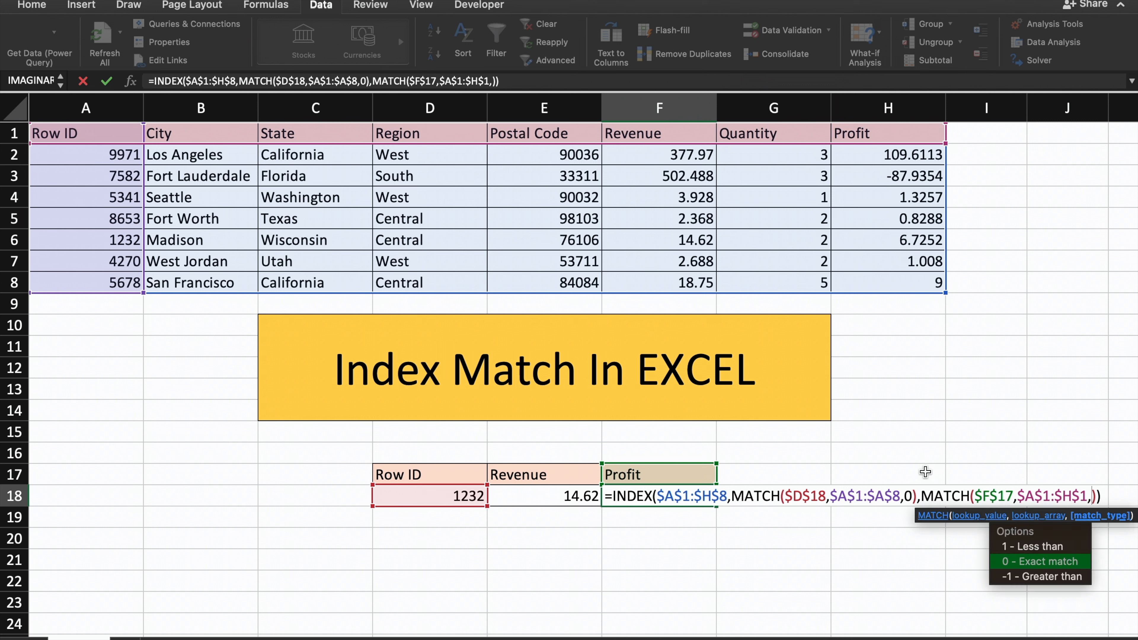
{"action": "type", "text": "0"}
{"action": "key", "text": "Return"}
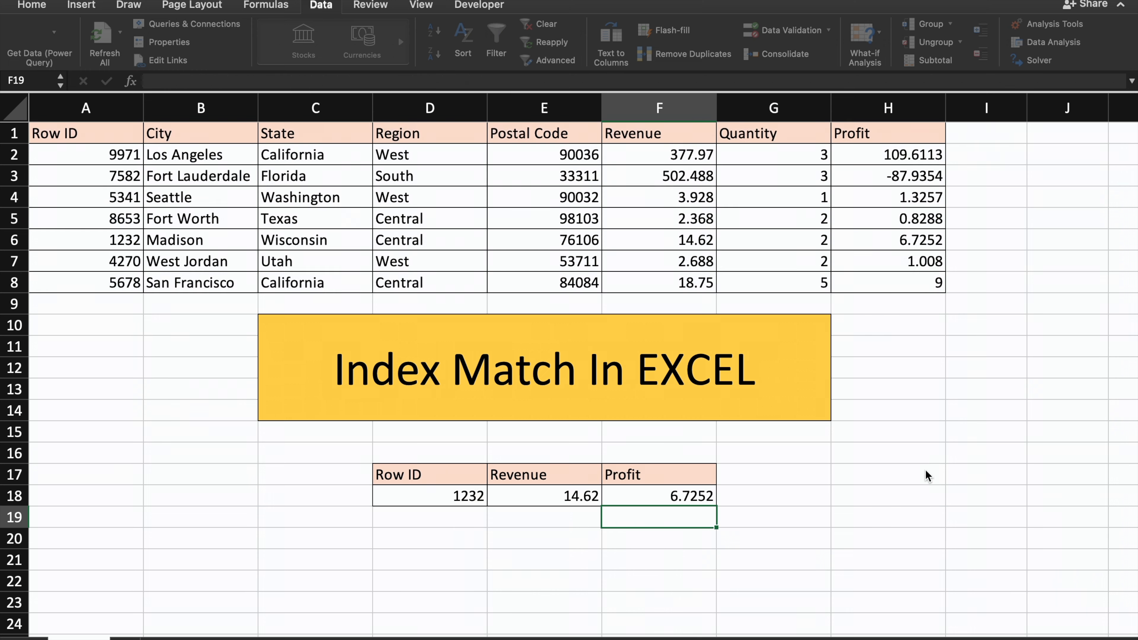
Check the Revenue and Profit lookup cells against the source table row for Row ID 1232.
{"action": "left_click", "coordinate": [546, 498]}
{"action": "left_click", "coordinate": [680, 502]}
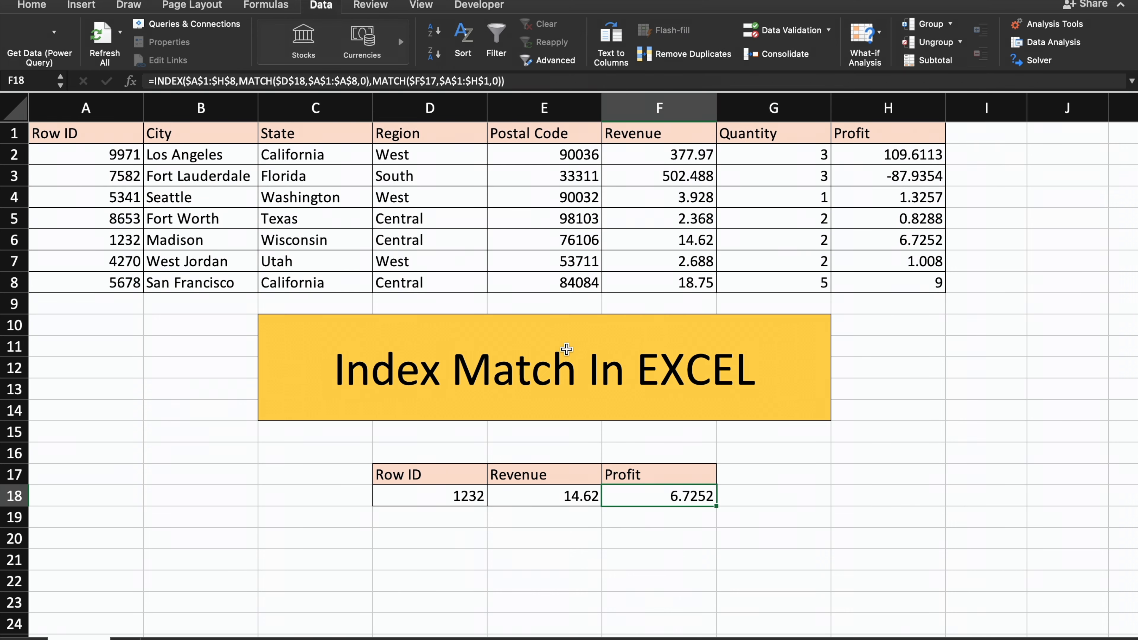
{"action": "left_click", "coordinate": [38, 240]}
{"action": "key", "text": "shift+space"}
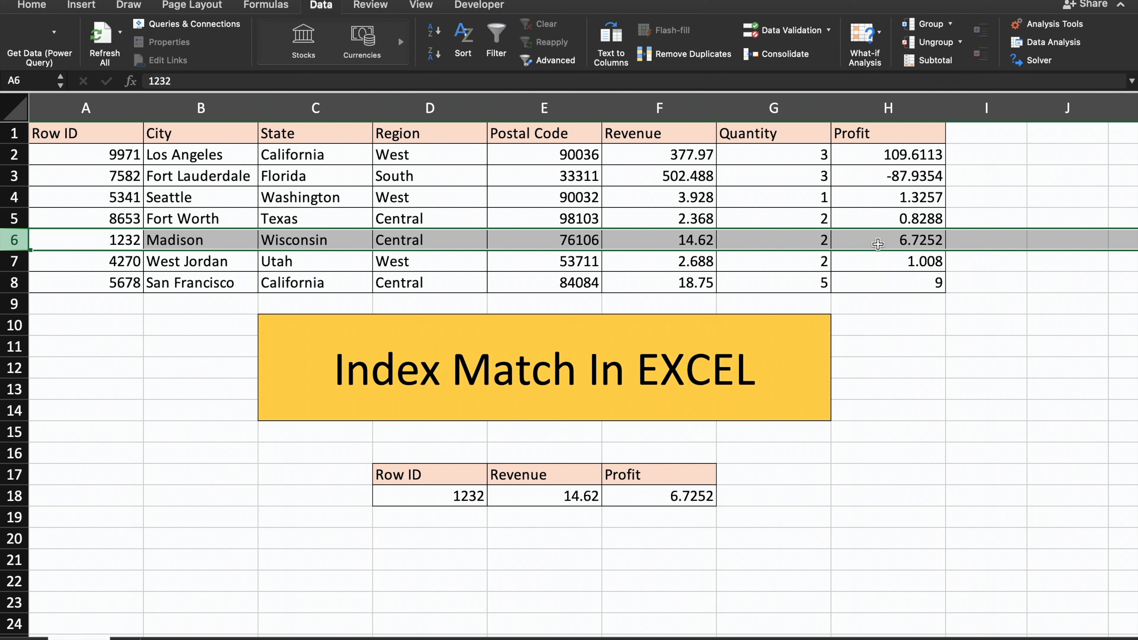
Choose Row ID 4270 in D18 and compare the returned Revenue and Profit with its source row.
{"action": "left_click", "coordinate": [453, 495]}
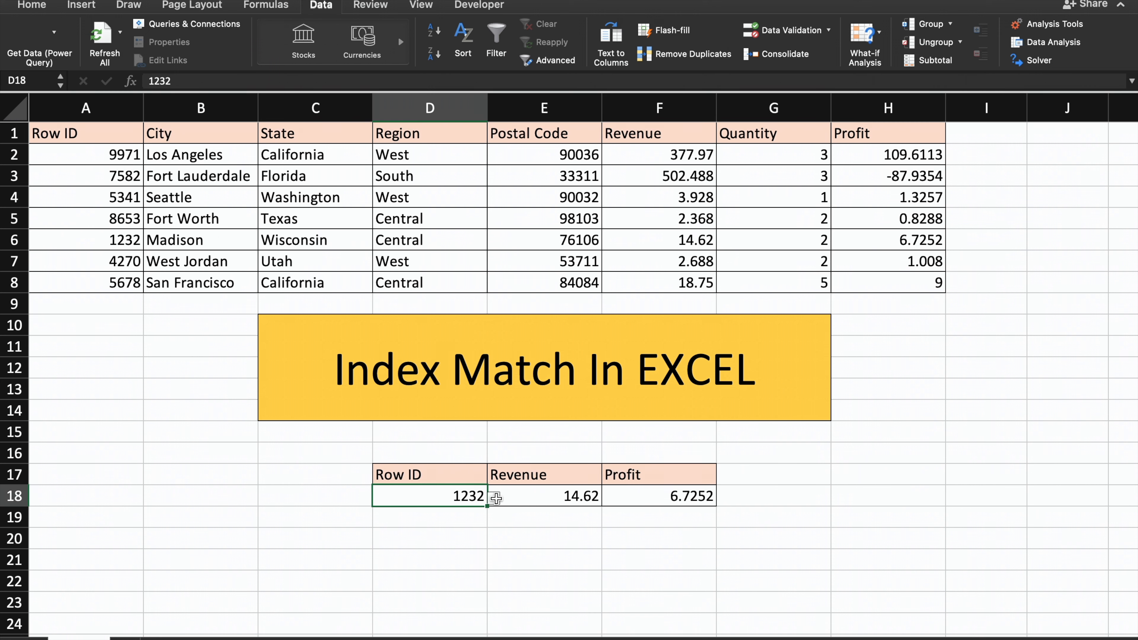
{"action": "left_click", "coordinate": [494, 497]}
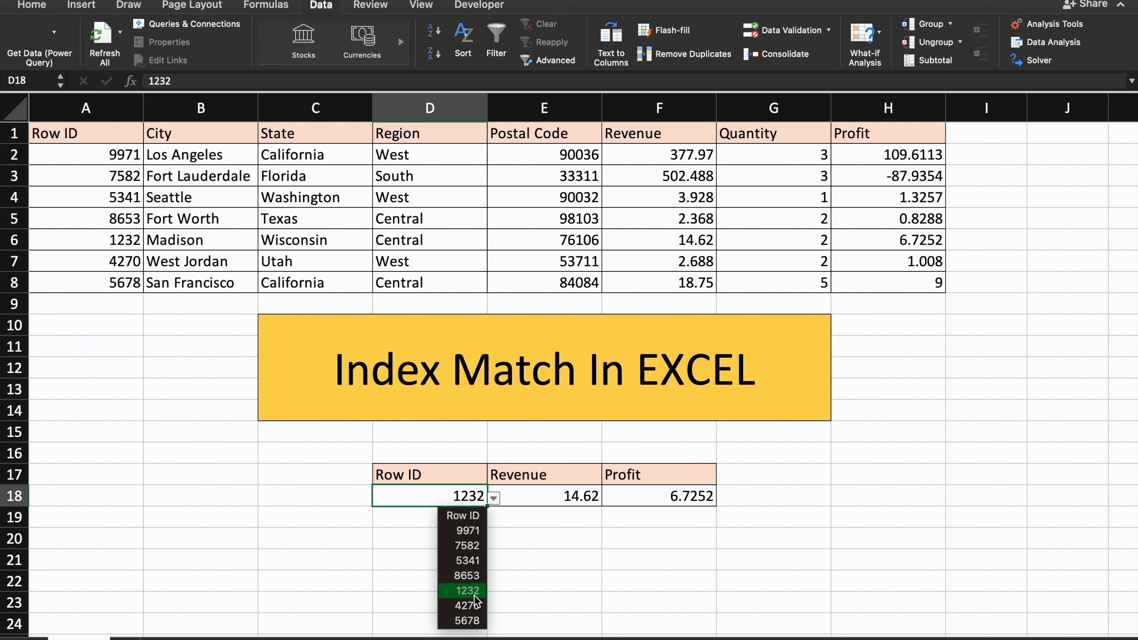
{"action": "left_click", "coordinate": [469, 606]}
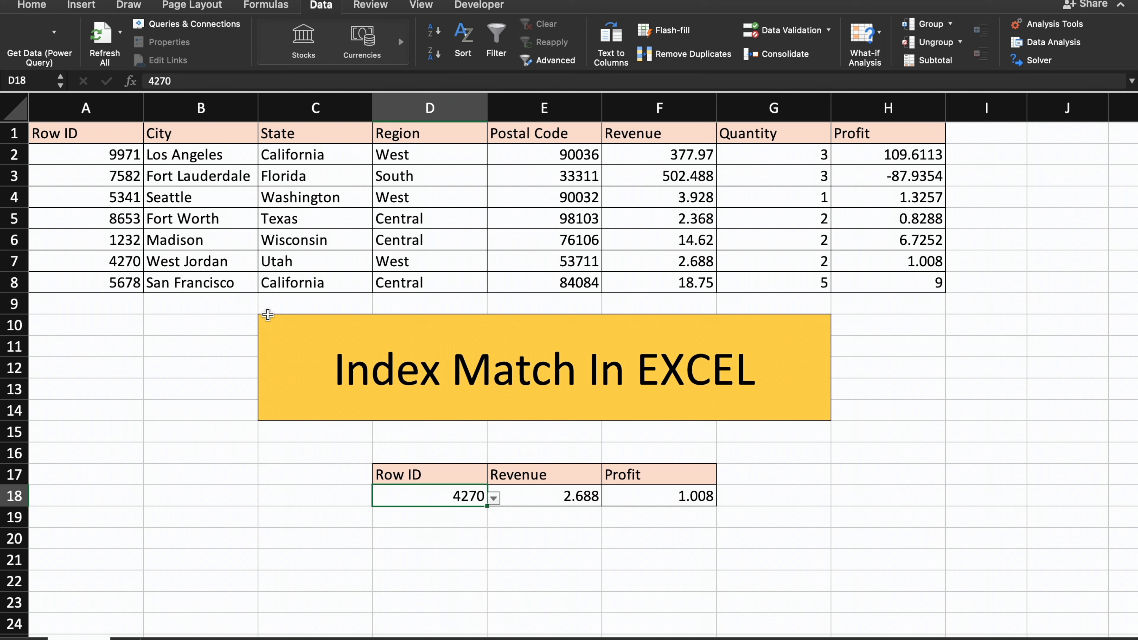
{"action": "left_click", "coordinate": [24, 264]}
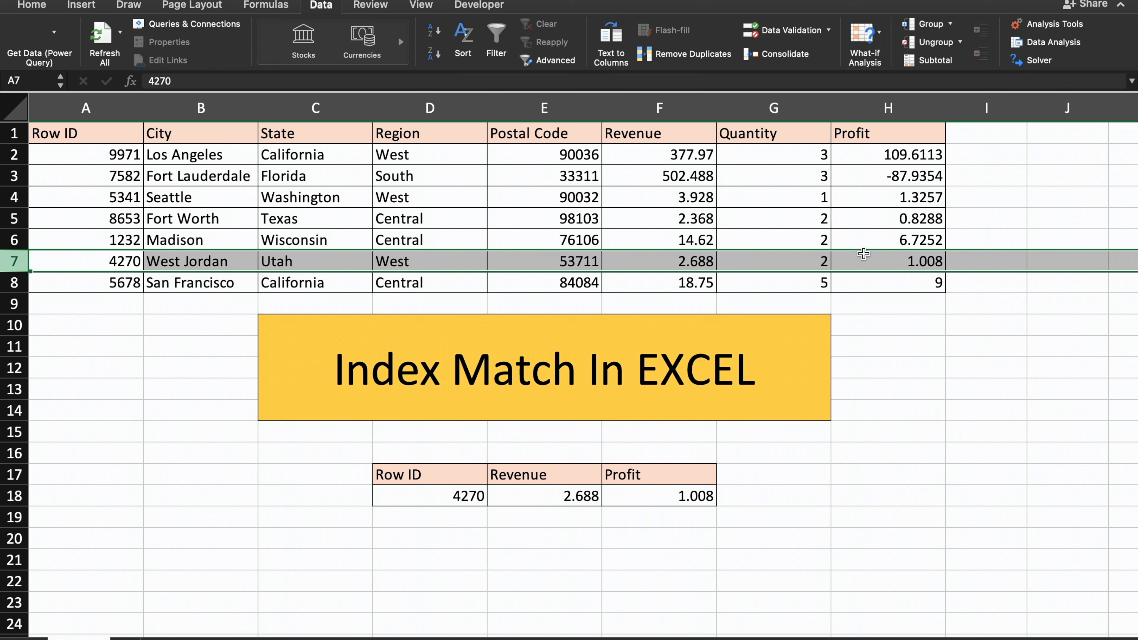
Choose Row ID 7582 in D18 and compare the returned Revenue and Profit with its source row.
{"action": "left_click", "coordinate": [452, 500]}
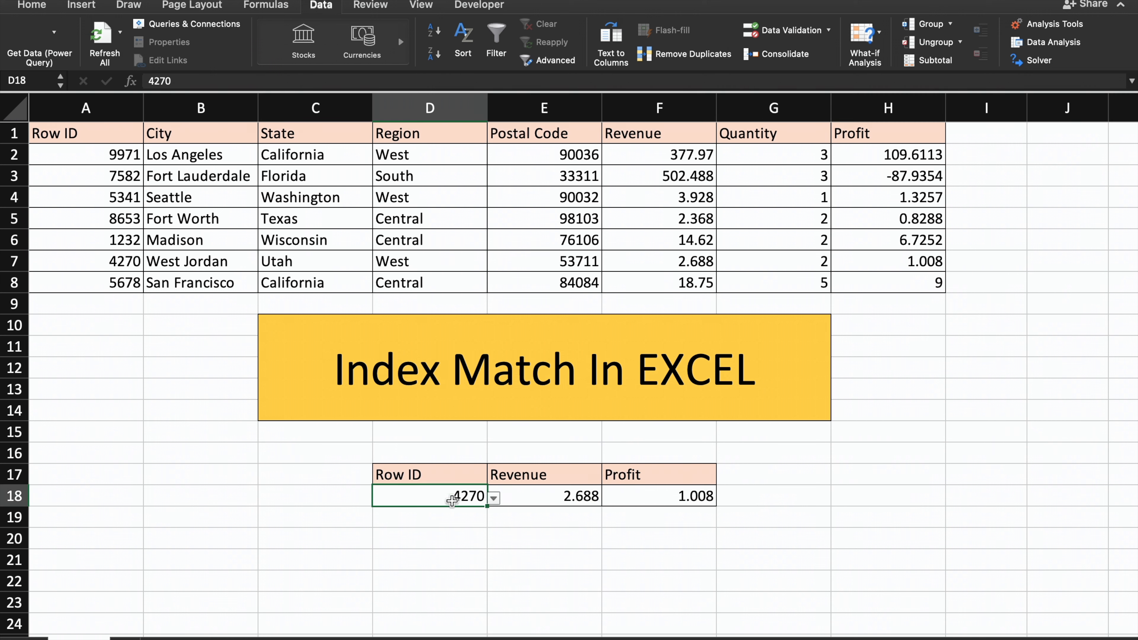
{"action": "left_click", "coordinate": [494, 498]}
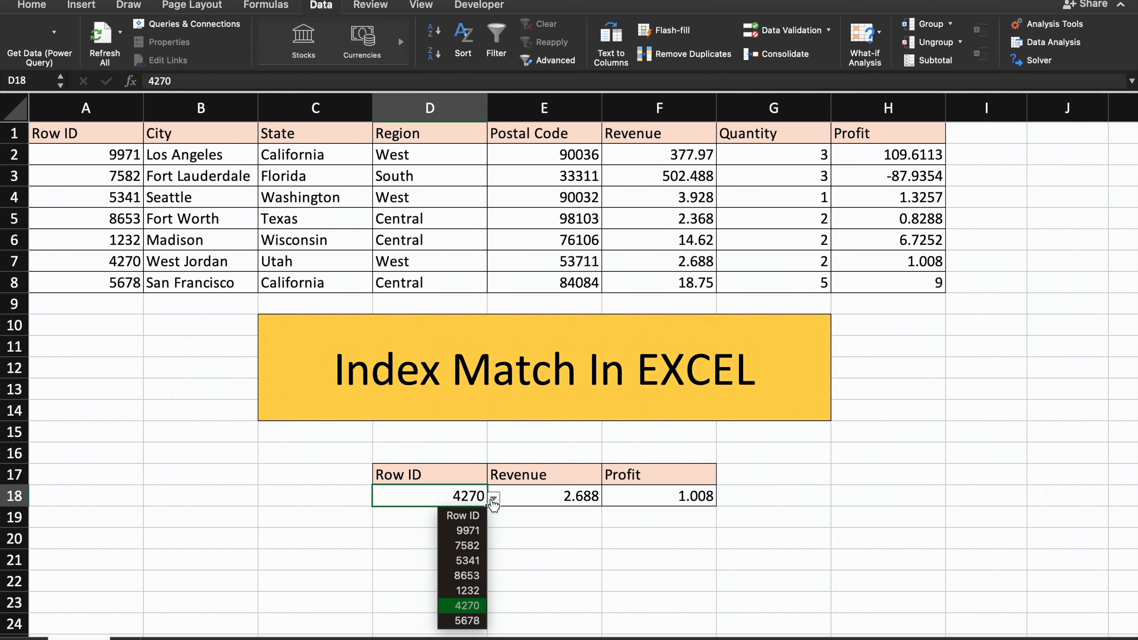
{"action": "left_click", "coordinate": [468, 546]}
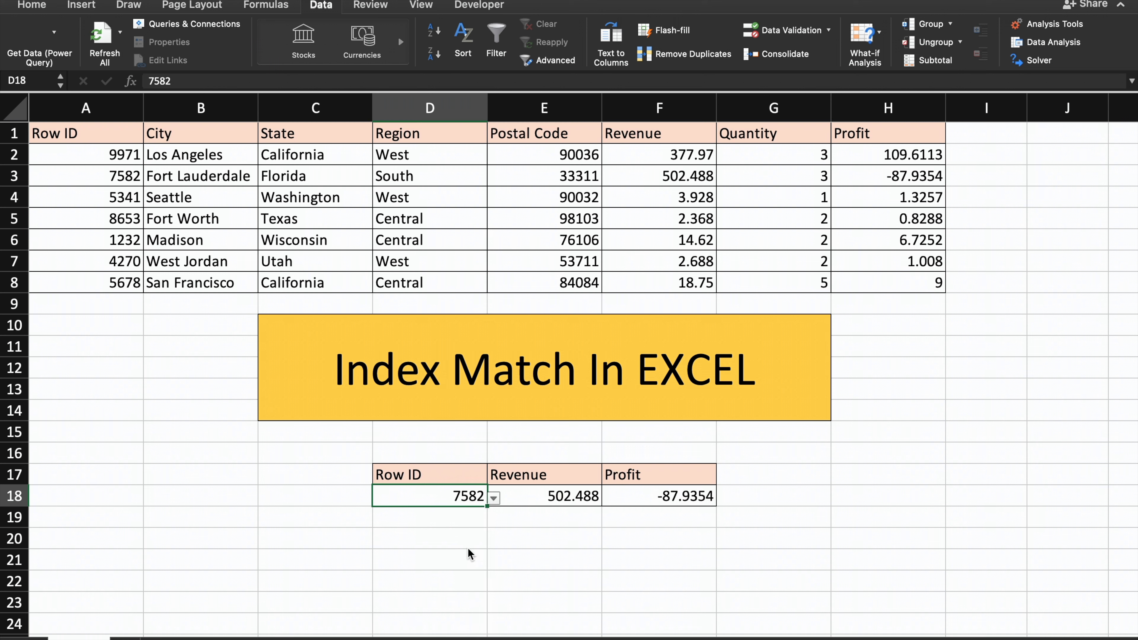
{"action": "left_click", "coordinate": [12, 176]}
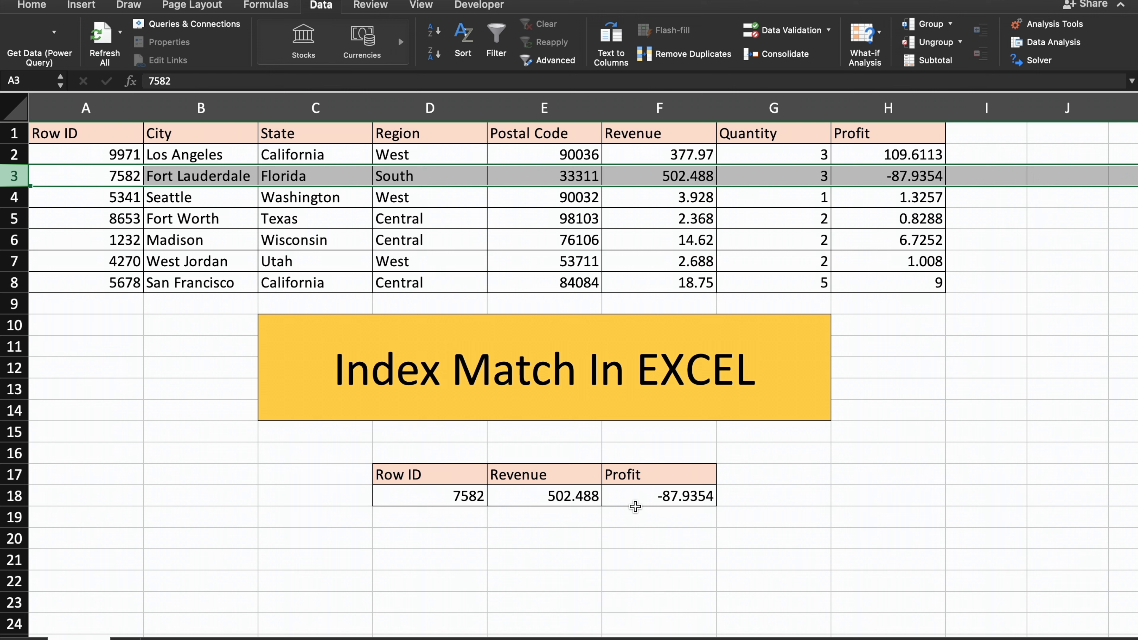
{"action": "left_click", "coordinate": [734, 544]}
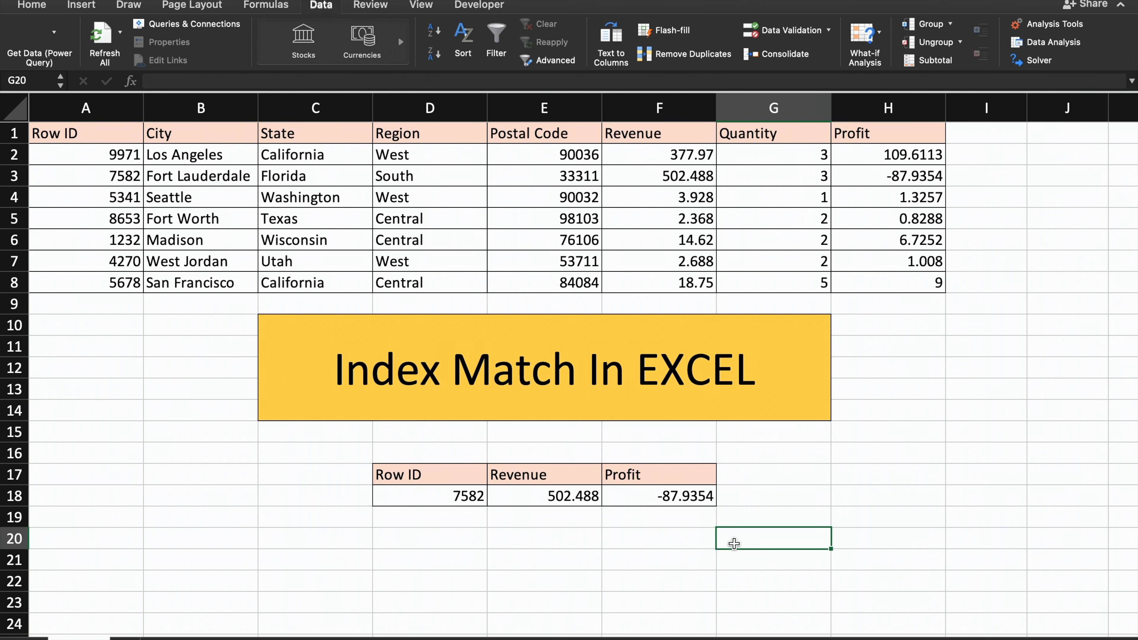